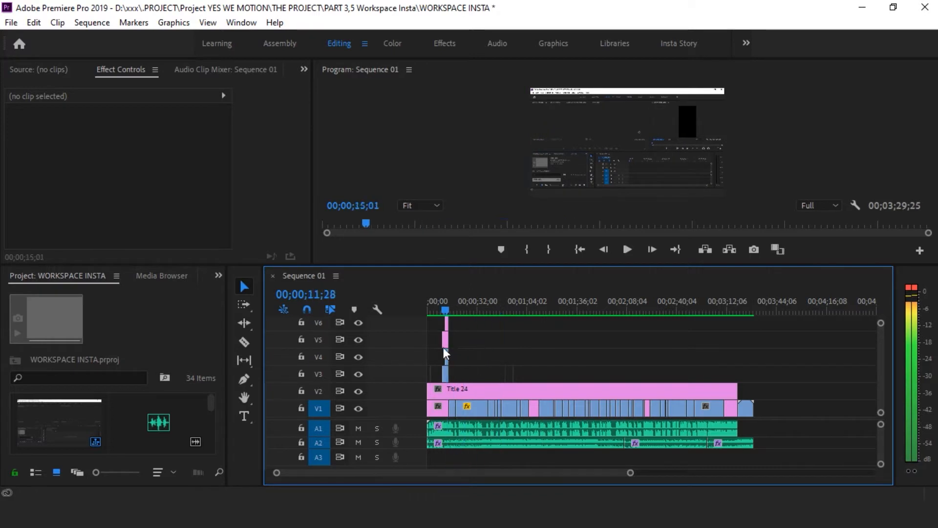
Step: Mark the sequence's In point at 00;00;00;00 and its Out point at the sequence end, 00;03;29;25
drag(436, 312, 493, 328)
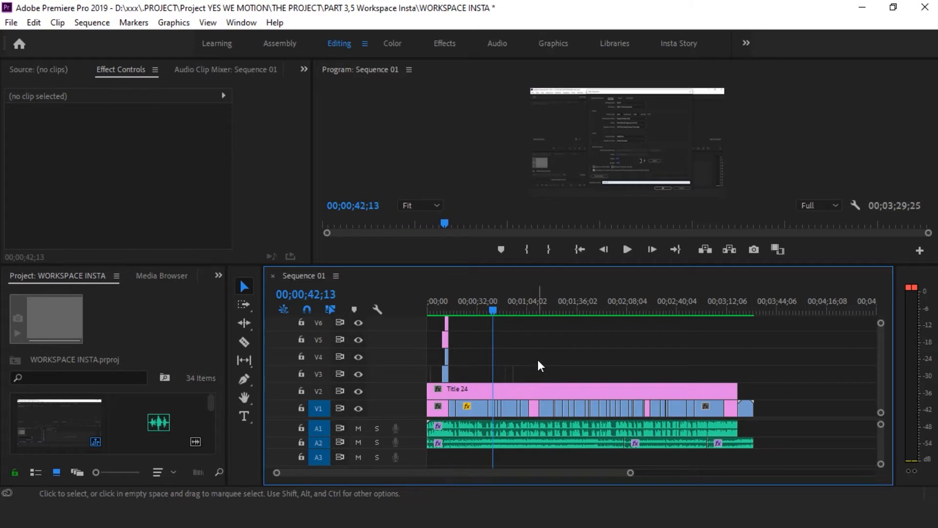
key(Home)
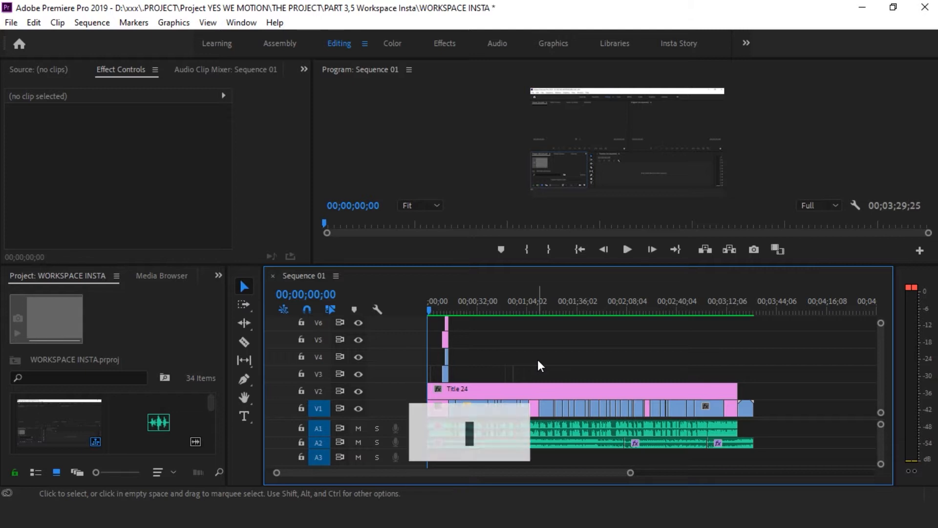
key(ctrl+a)
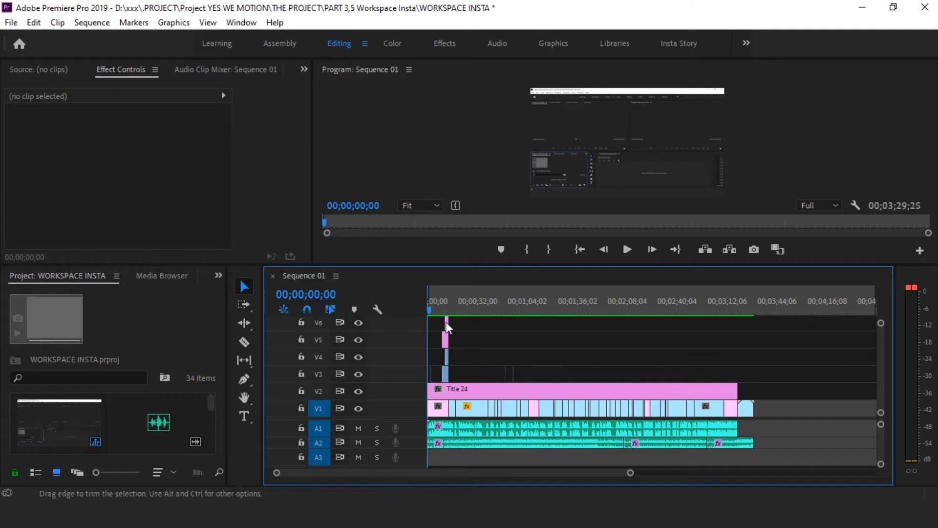
drag(430, 307, 653, 336)
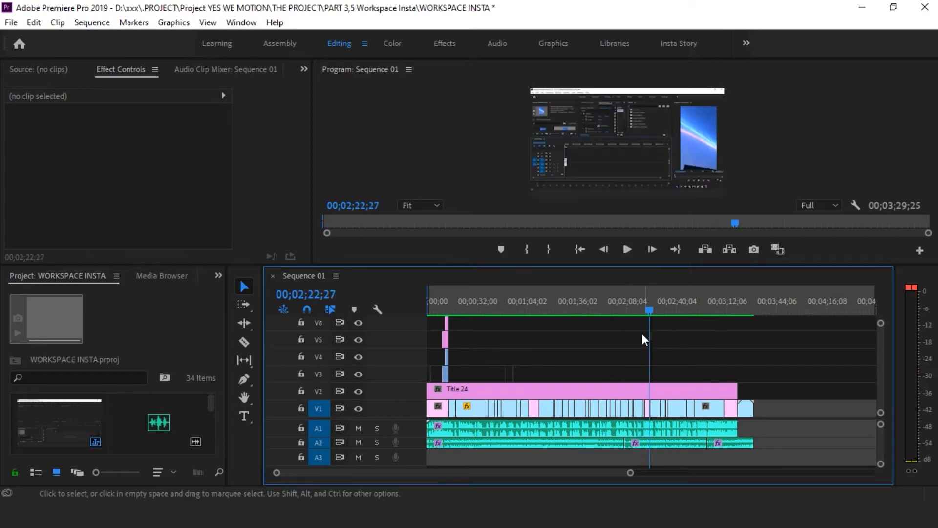
key(End)
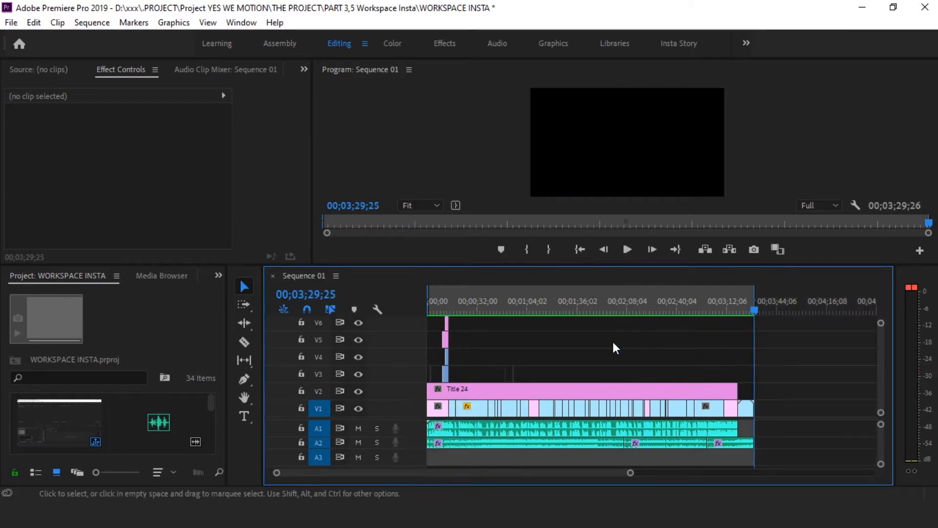
Step: Open the media export settings for the marked sequence
click(11, 23)
mouse_move(174, 421)
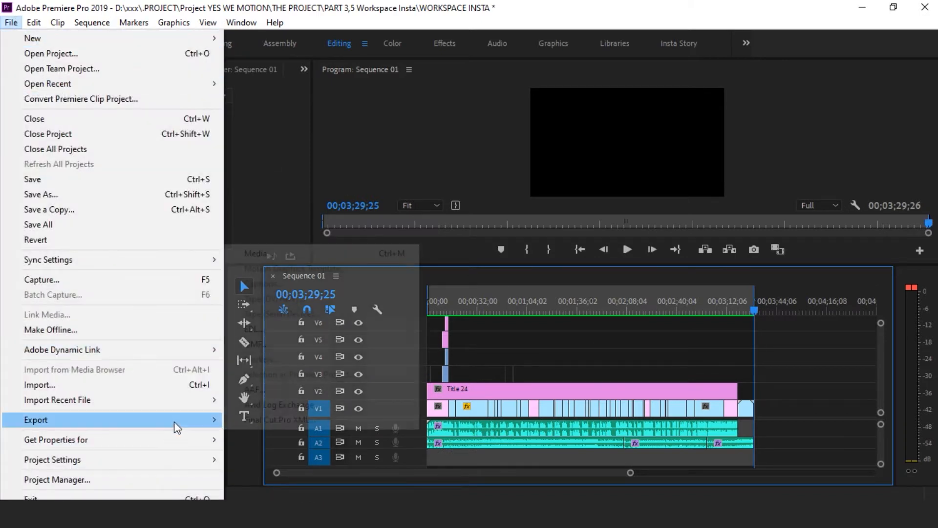
click(298, 258)
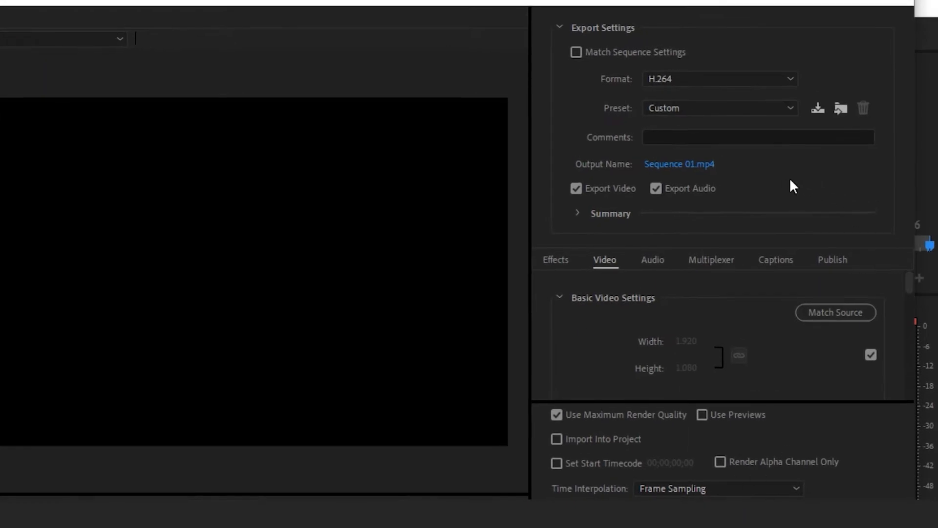
Step: Look through the available export formats and keep H.264
click(783, 82)
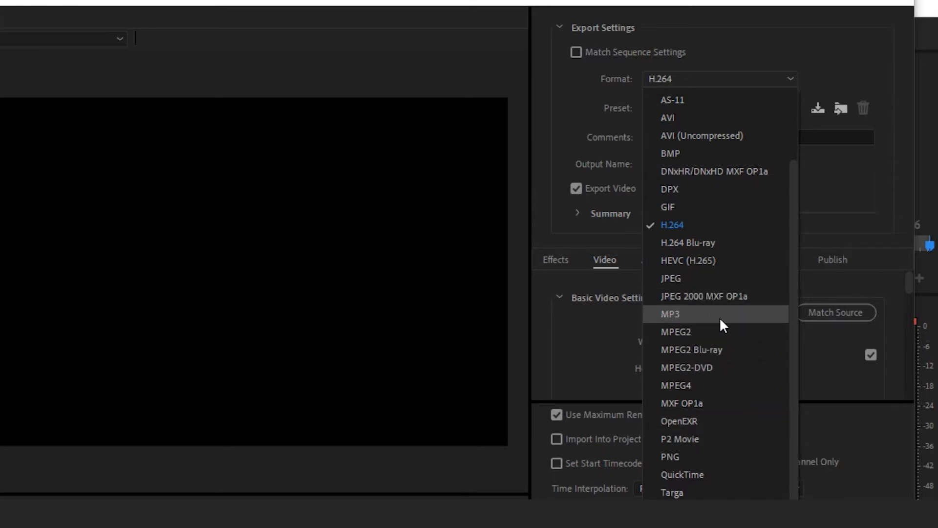
scroll(723, 325, up, 2)
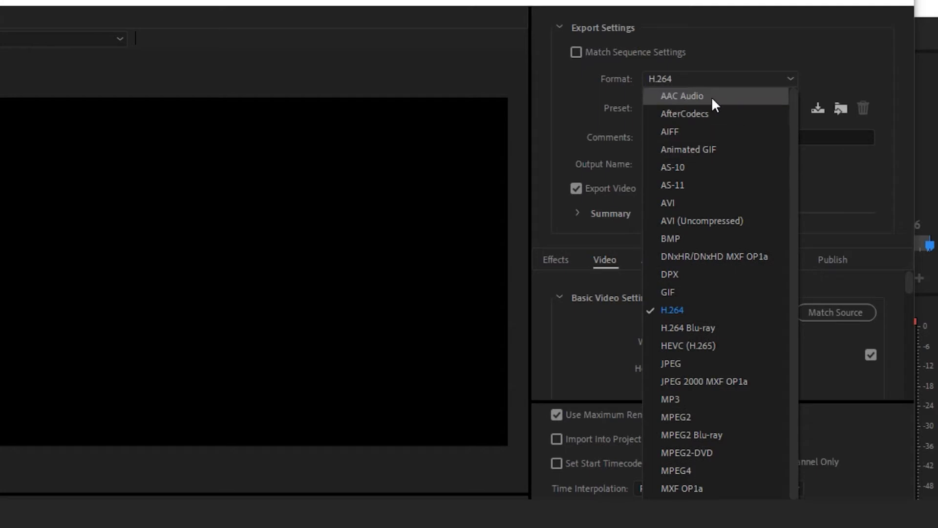
scroll(737, 326, down, 2)
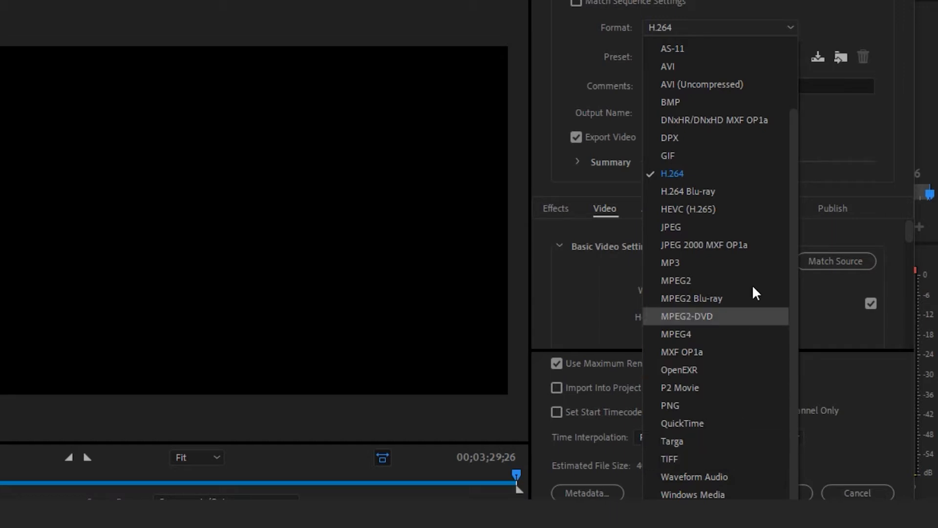
click(753, 187)
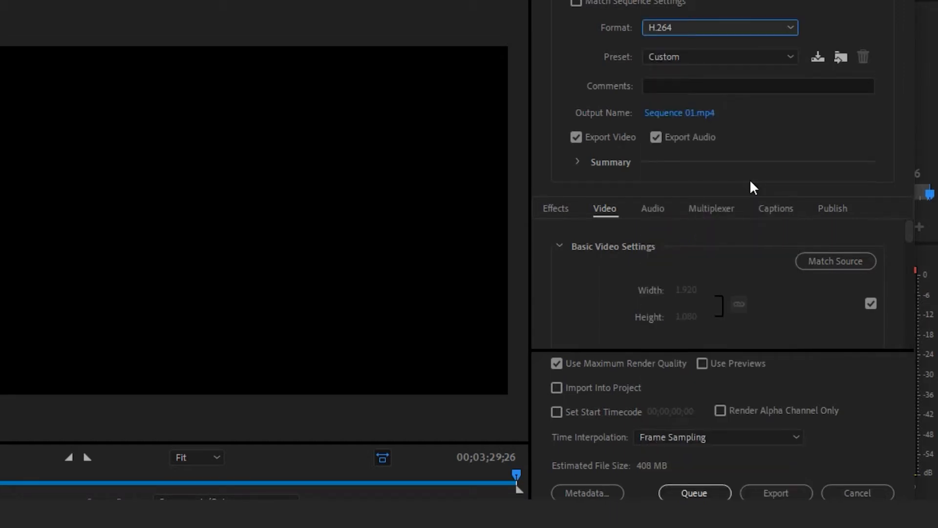
Step: Look through the H.264 presets, keeping Custom, and view the output file's save location without changing it
click(792, 56)
scroll(744, 236, down, 3)
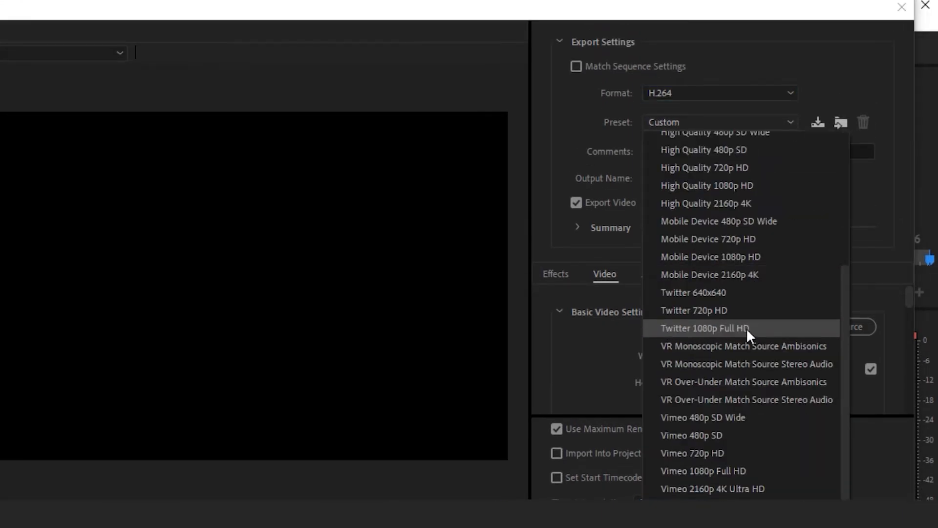
scroll(746, 327, up, 3)
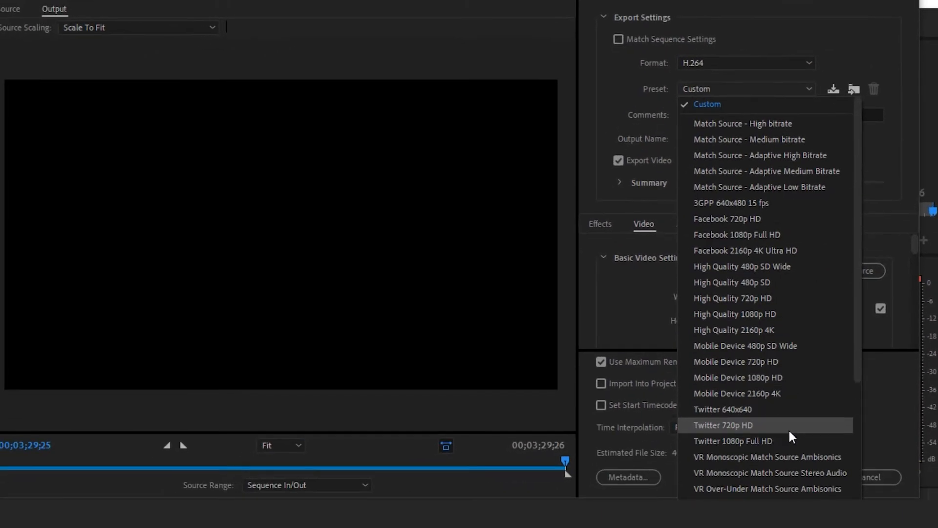
scroll(790, 429, down, 3)
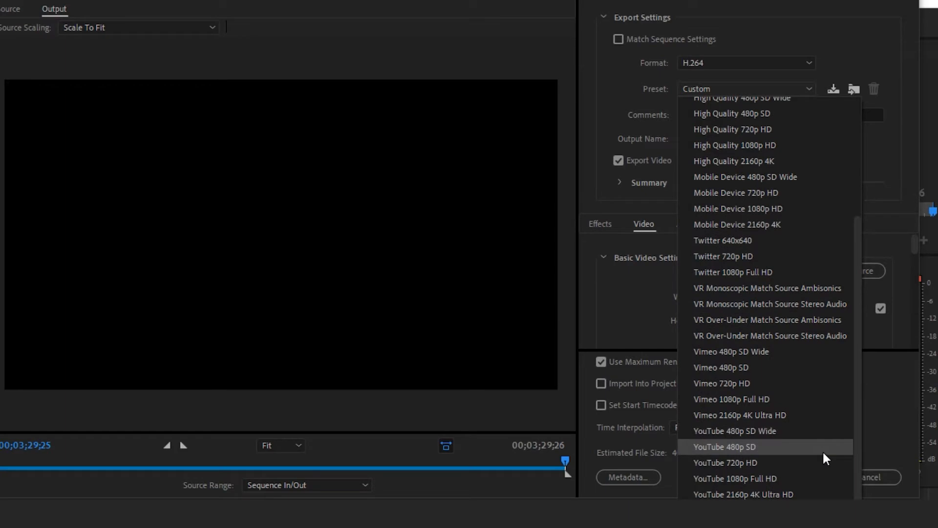
scroll(786, 282, up, 3)
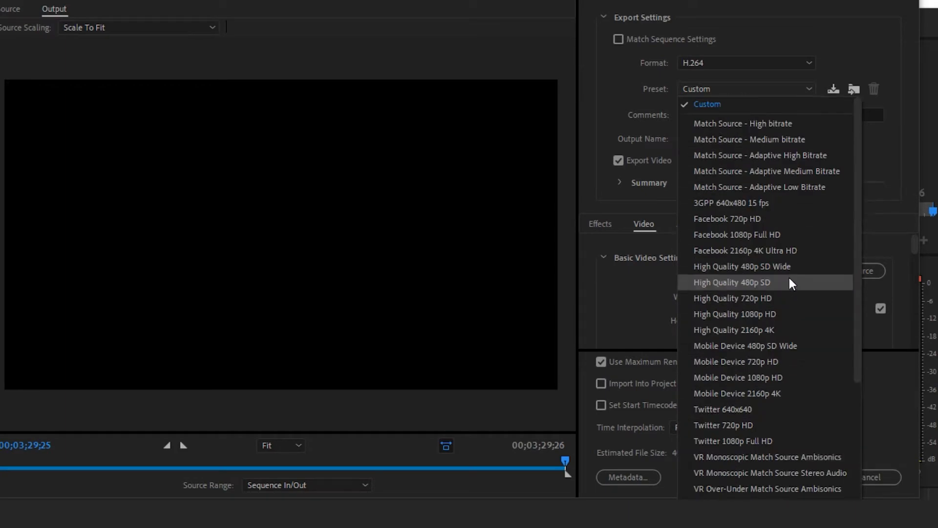
click(912, 333)
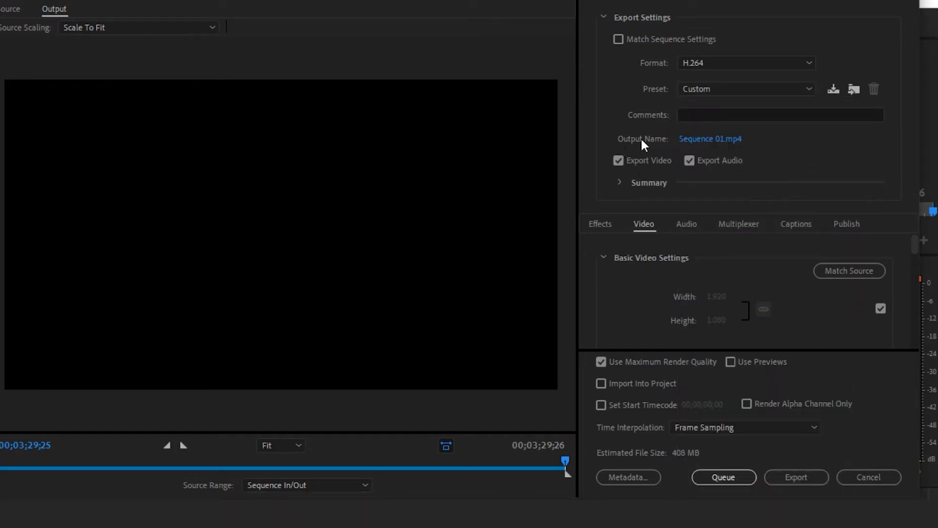
click(728, 140)
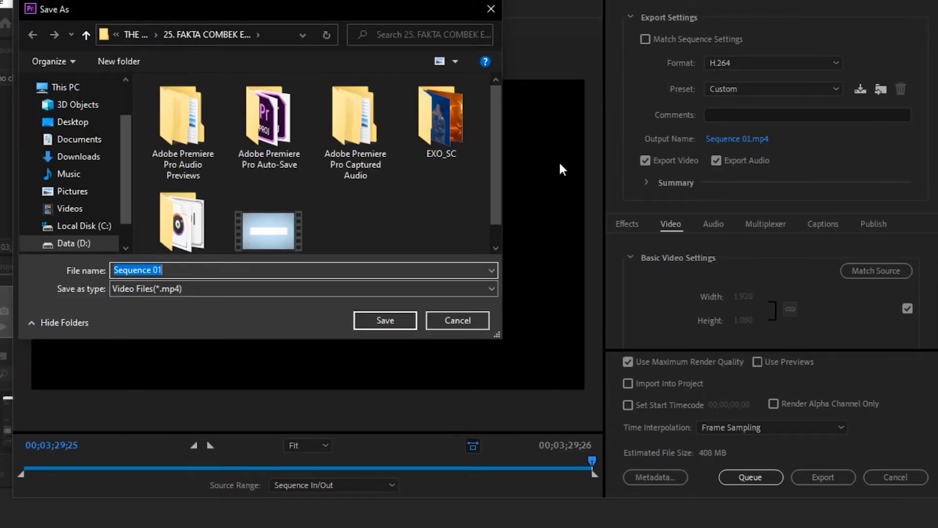
click(476, 322)
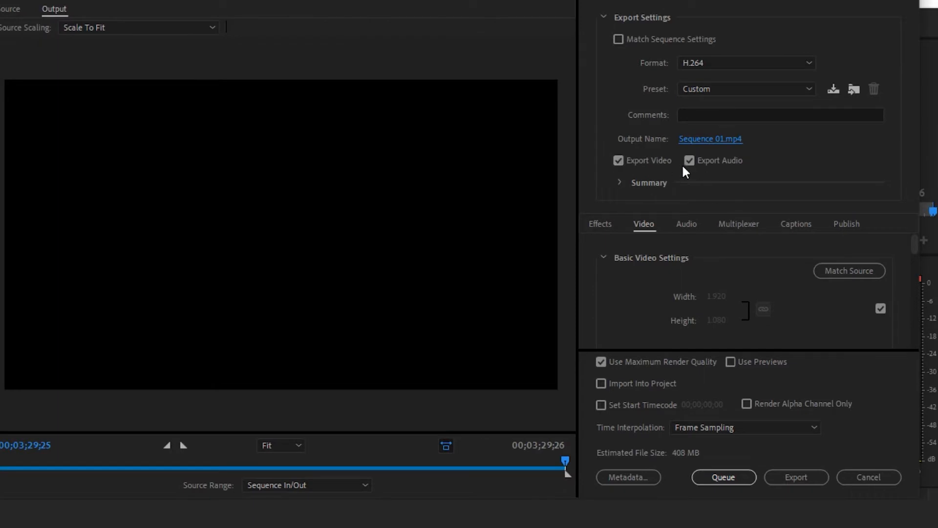
Step: Try turning off both video and audio export, and restore both options
double_click(619, 161)
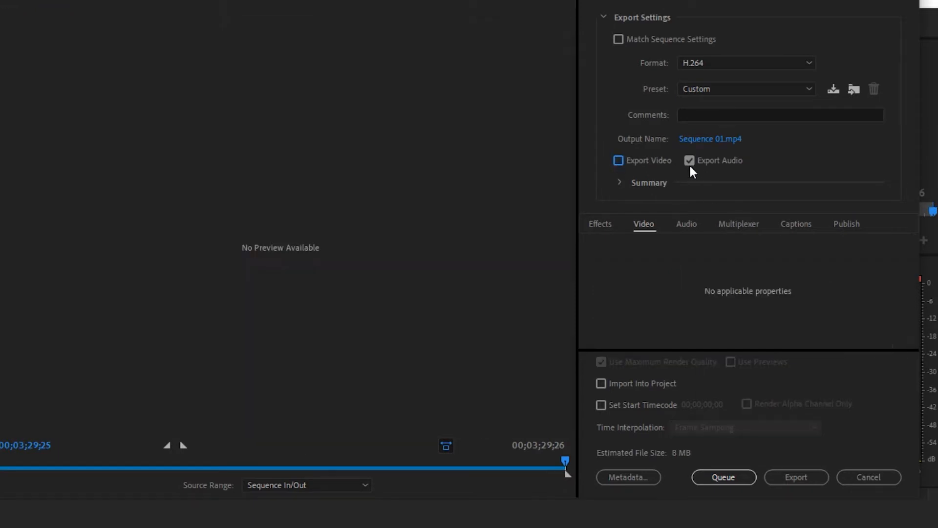
click(692, 159)
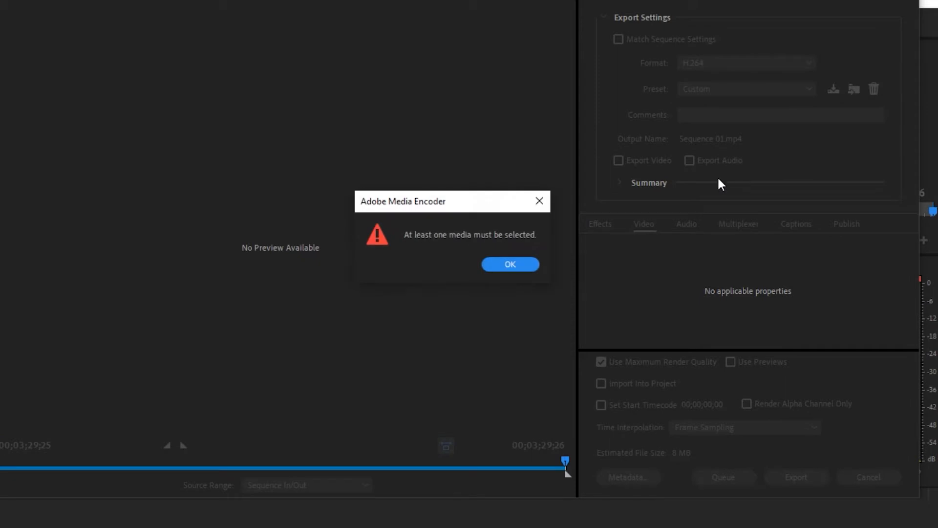
click(513, 265)
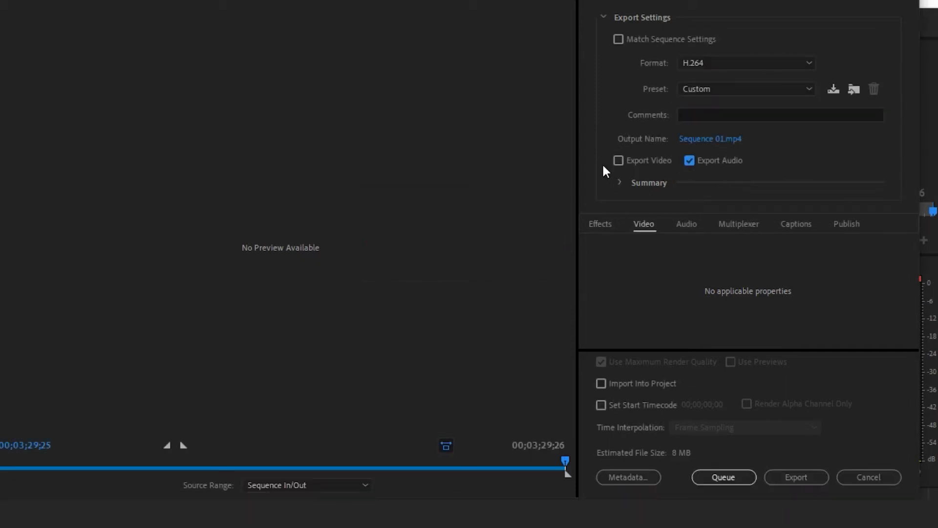
click(618, 160)
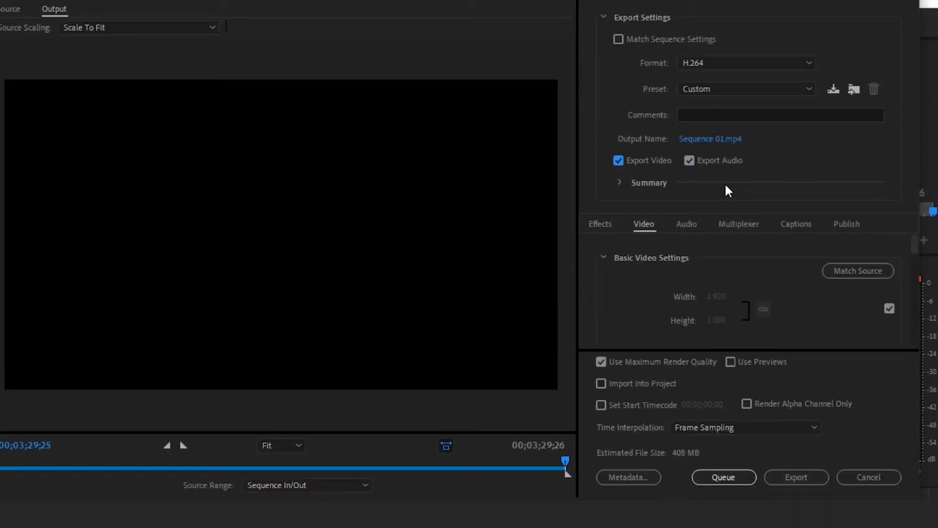
Step: Review the export summary and the optional export effects from Lumetri Look / LUT down to Loudness Normalization
click(618, 181)
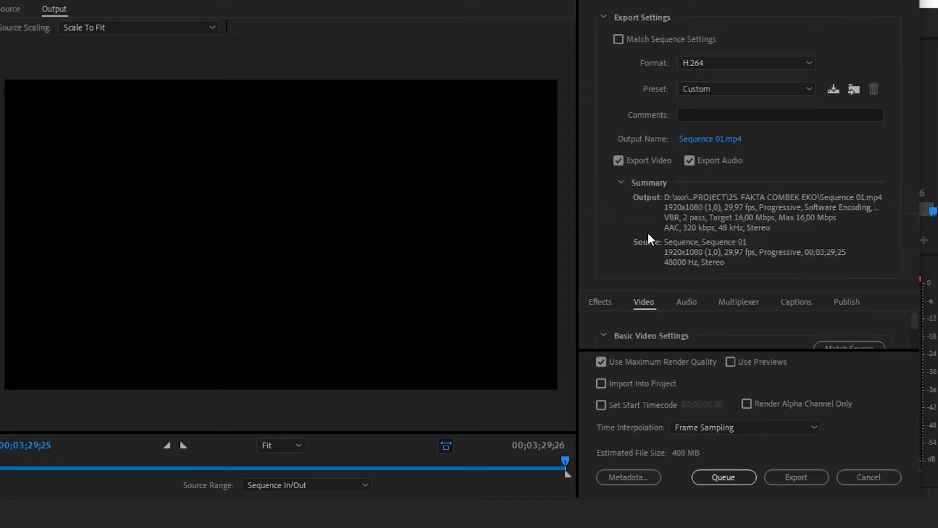
click(621, 183)
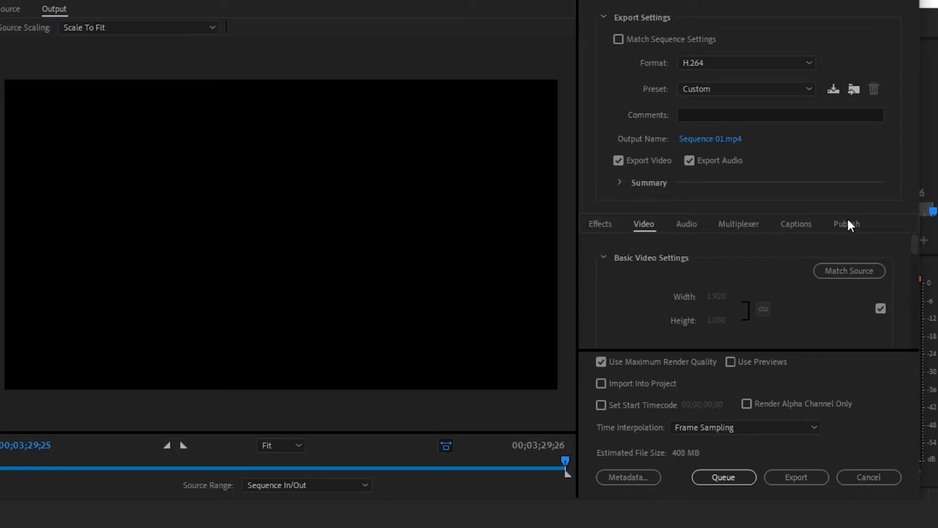
click(603, 225)
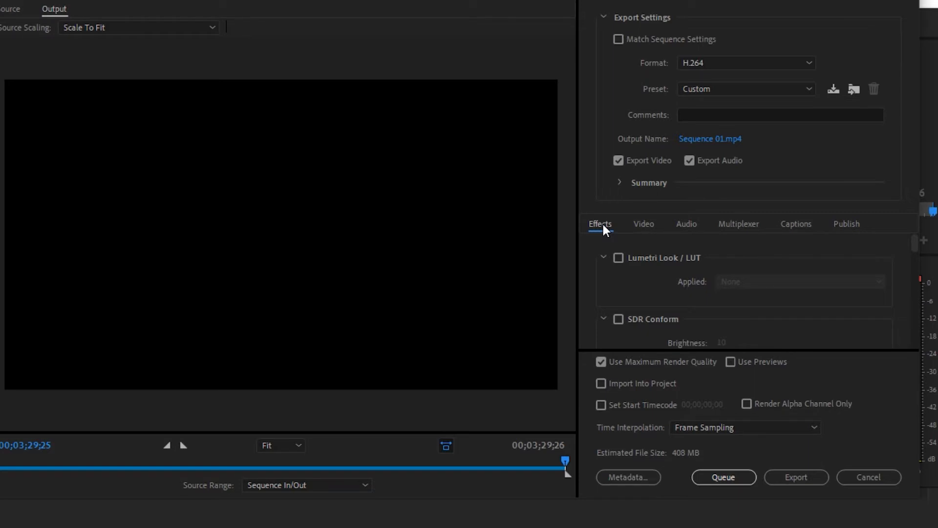
scroll(677, 317, down, 3)
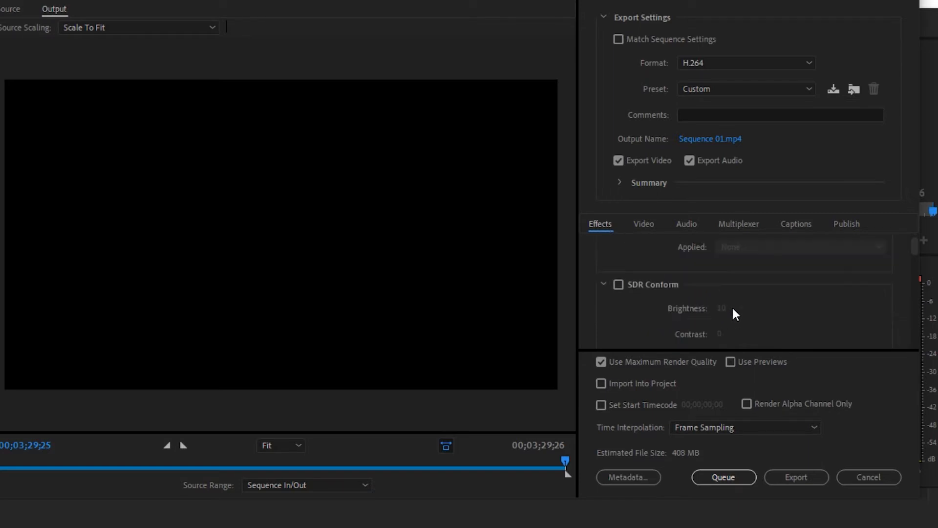
scroll(897, 308, down, 2)
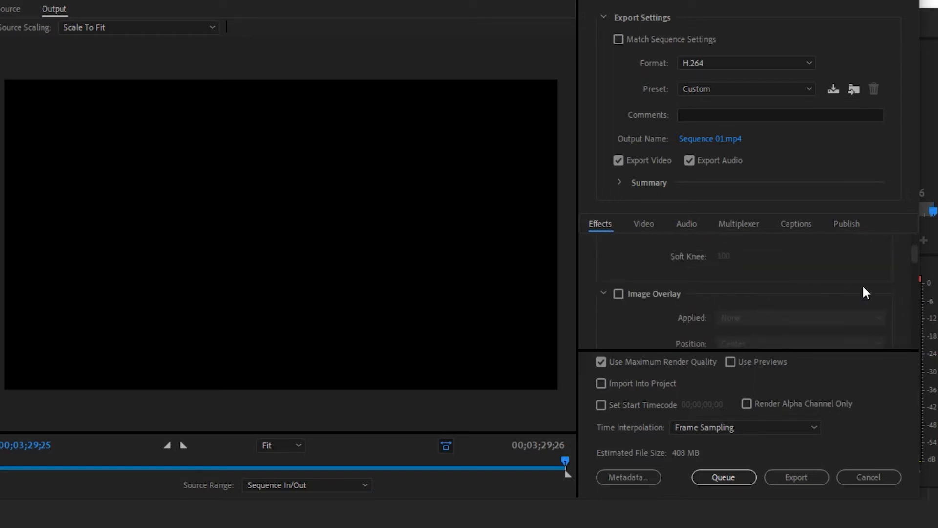
scroll(866, 292, down, 8)
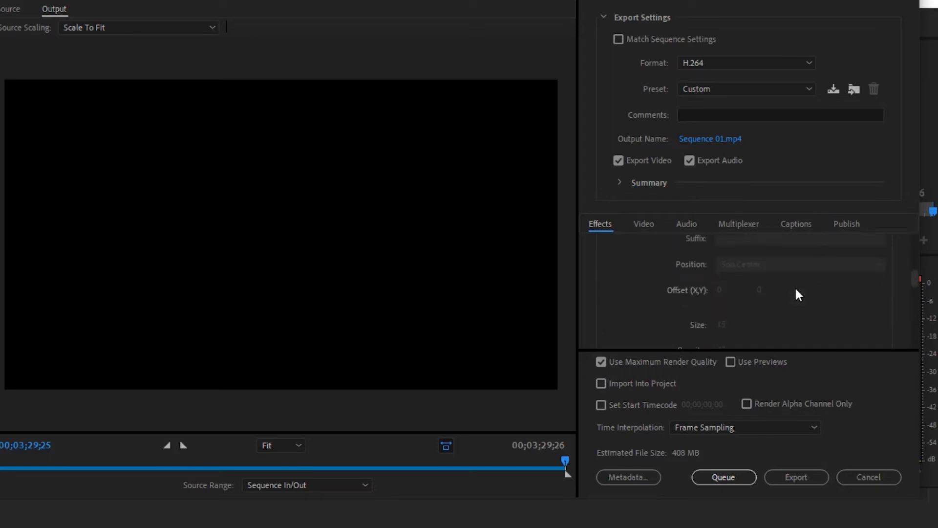
scroll(799, 295, down, 3)
scroll(812, 284, down, 8)
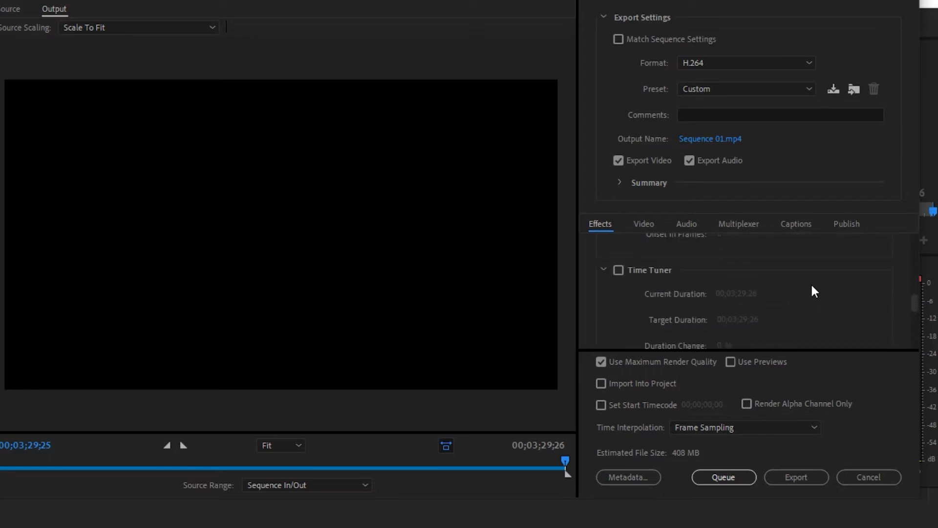
scroll(772, 294, down, 1)
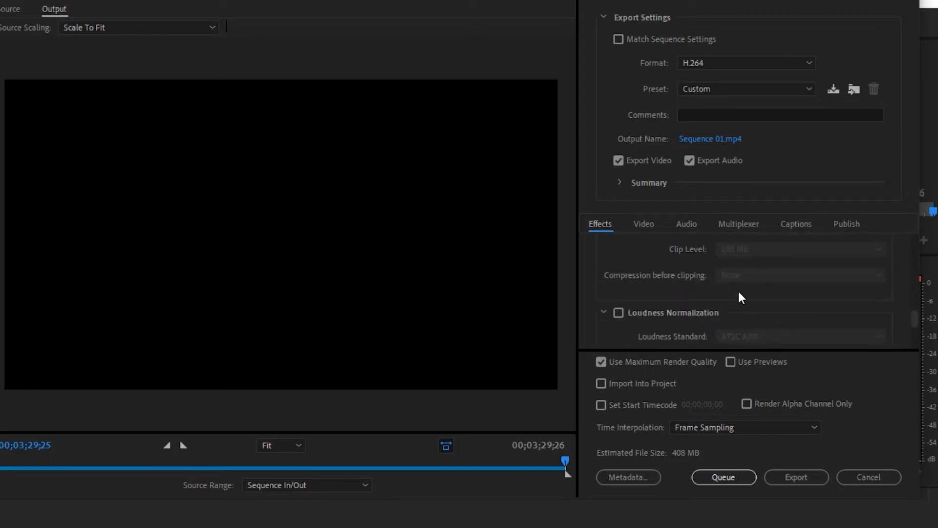
scroll(782, 291, down, 1)
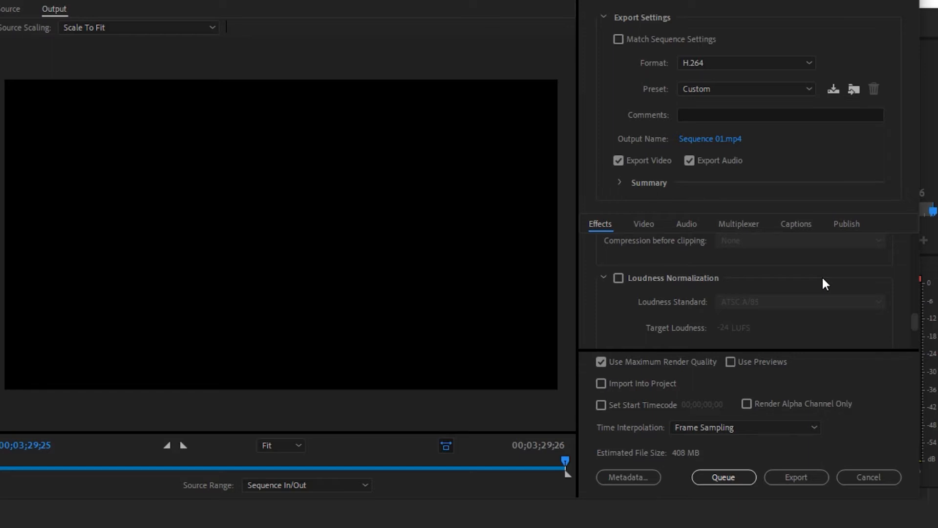
Step: Unlink the export frame rate from the source and view the available rates, keeping 29,97 and the source-matched frame size
click(646, 224)
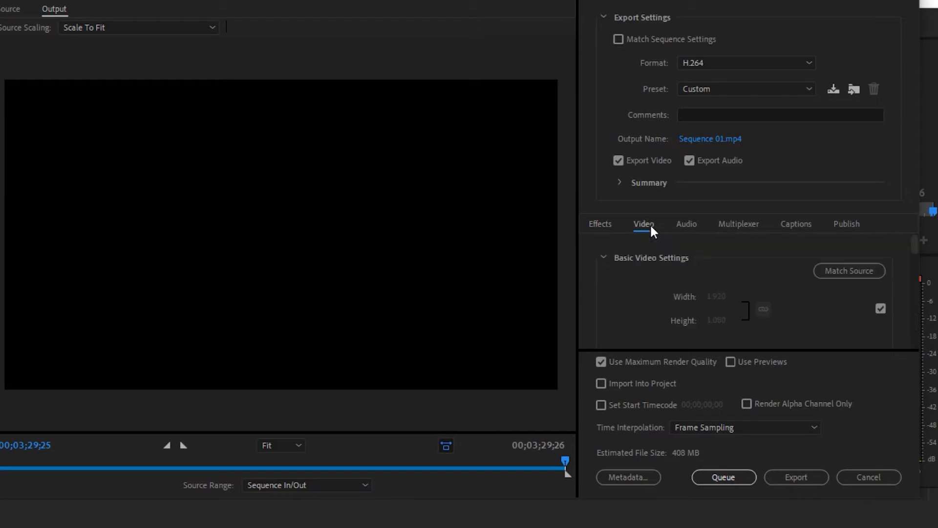
scroll(781, 285, down, 1)
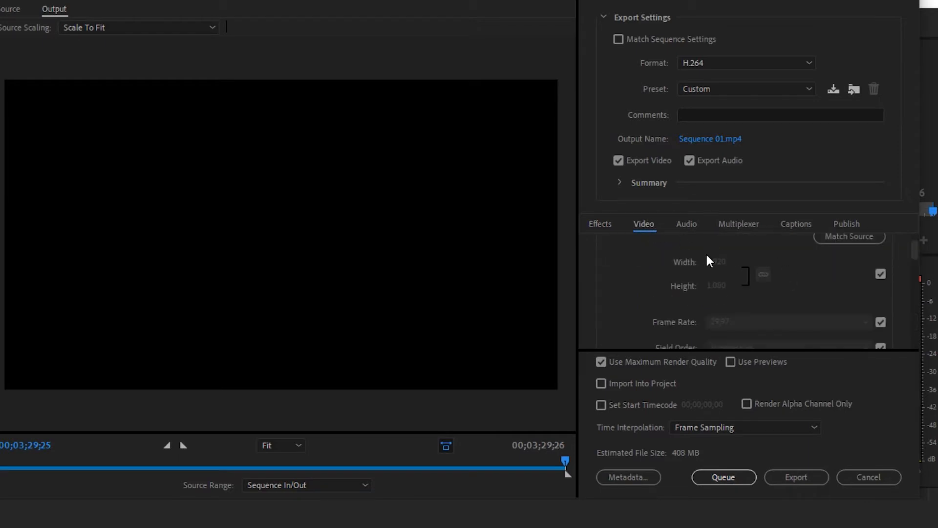
click(880, 274)
click(880, 273)
scroll(851, 288, down, 1)
click(880, 287)
click(863, 287)
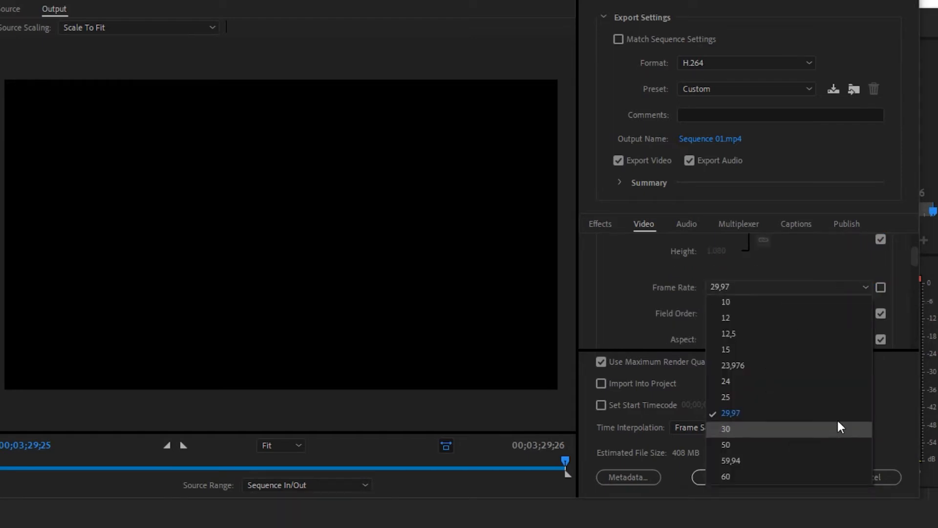
click(866, 286)
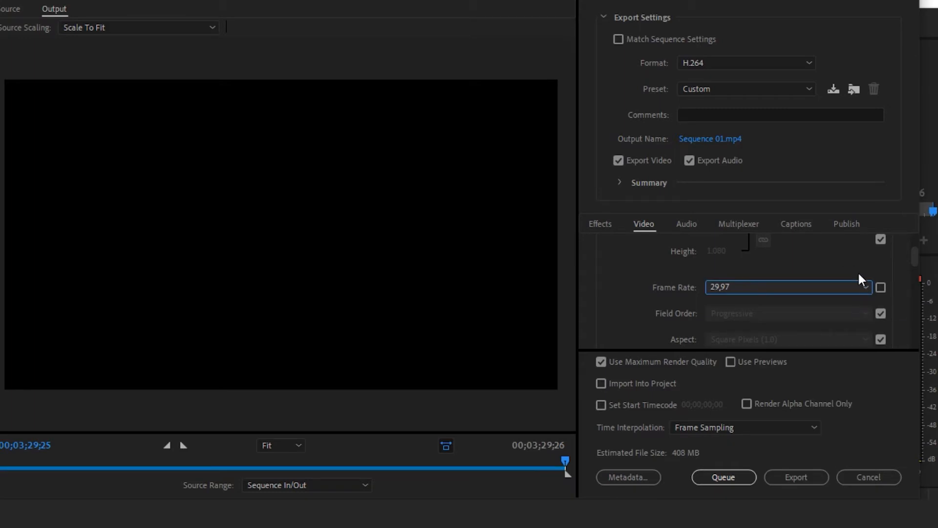
Step: Match the frame rate to the source again and view the pixel aspect options, keeping Square Pixels (1.0) matched to the source
click(881, 287)
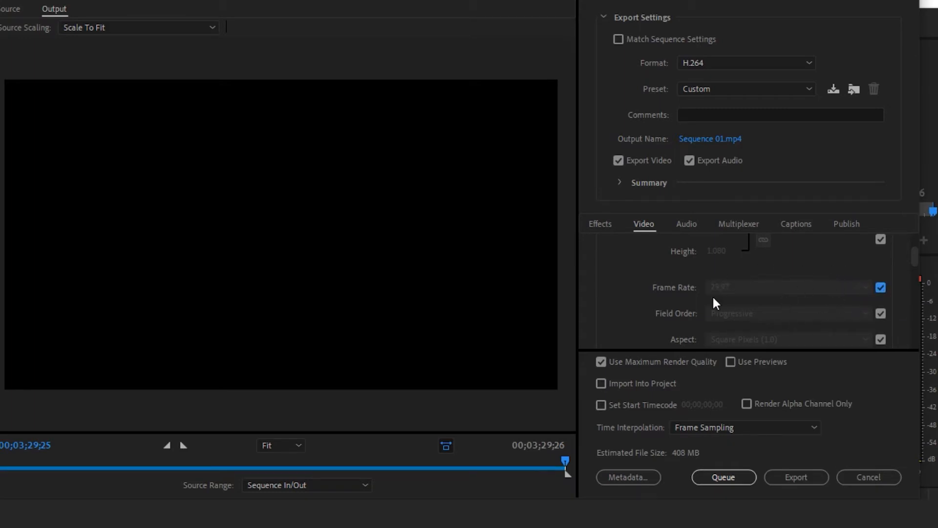
scroll(813, 272, down, 1)
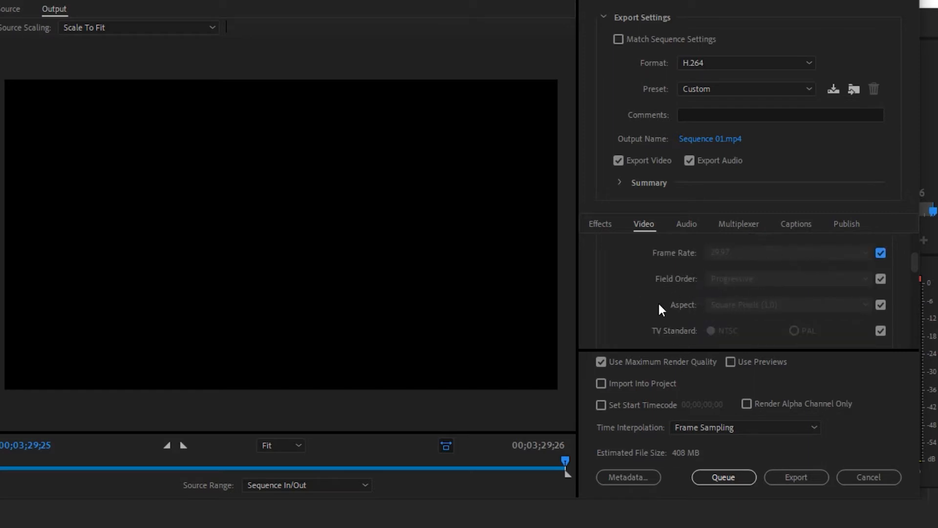
click(882, 305)
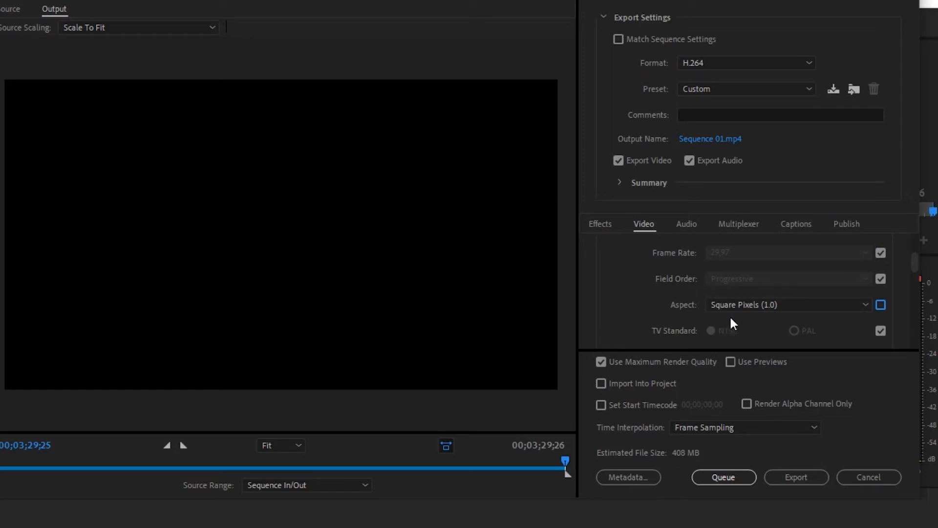
click(842, 303)
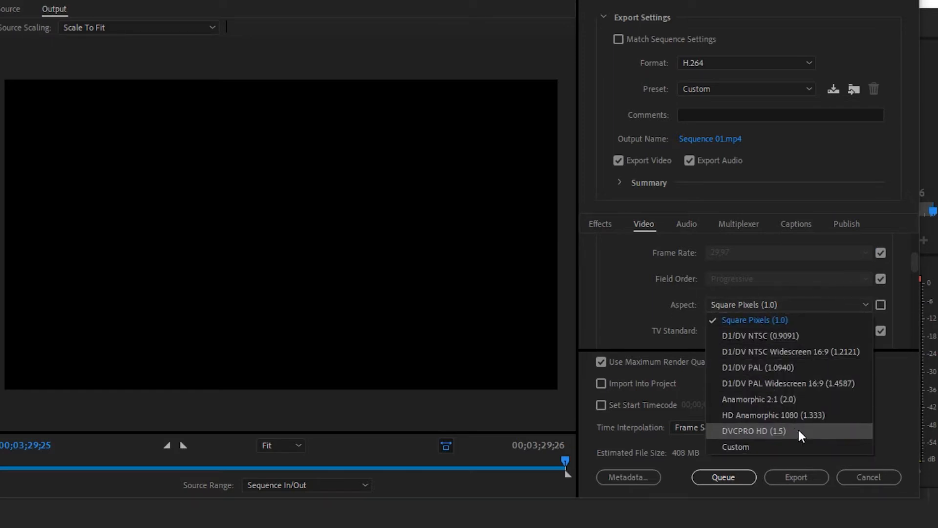
click(869, 300)
click(880, 304)
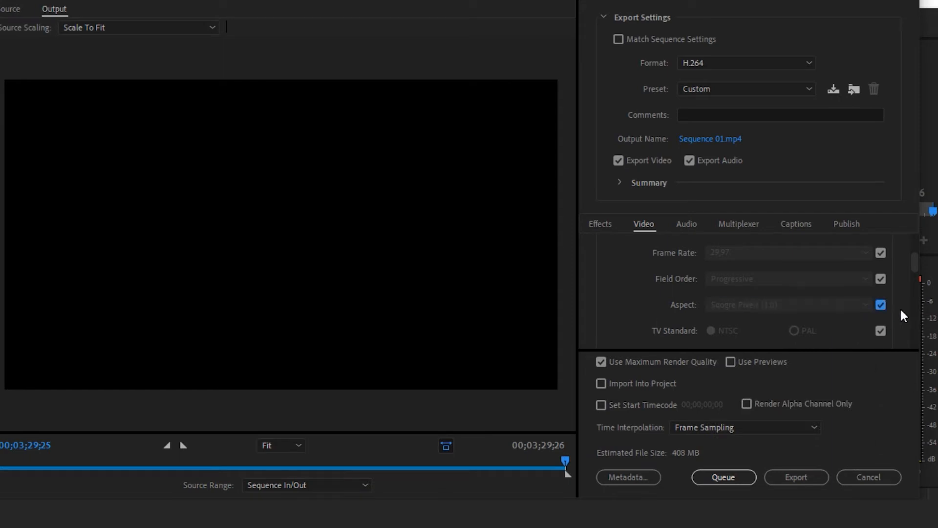
Step: Try unlinking the TV standard from the source and turning off Render at Maximum Depth, and restore both options
scroll(902, 308, down, 3)
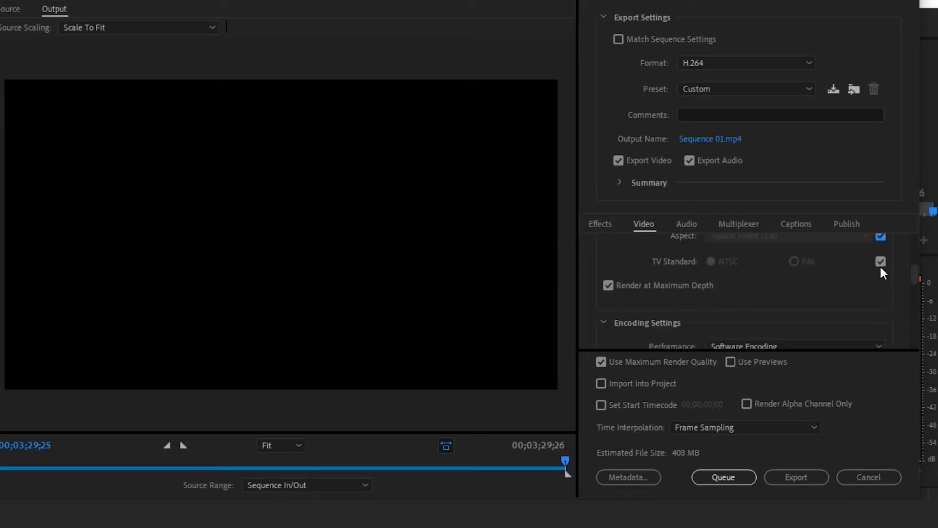
click(880, 263)
click(882, 262)
click(608, 286)
click(609, 286)
Step: Set the encoding performance to Software Encoding
scroll(805, 296, down, 2)
scroll(870, 266, down, 2)
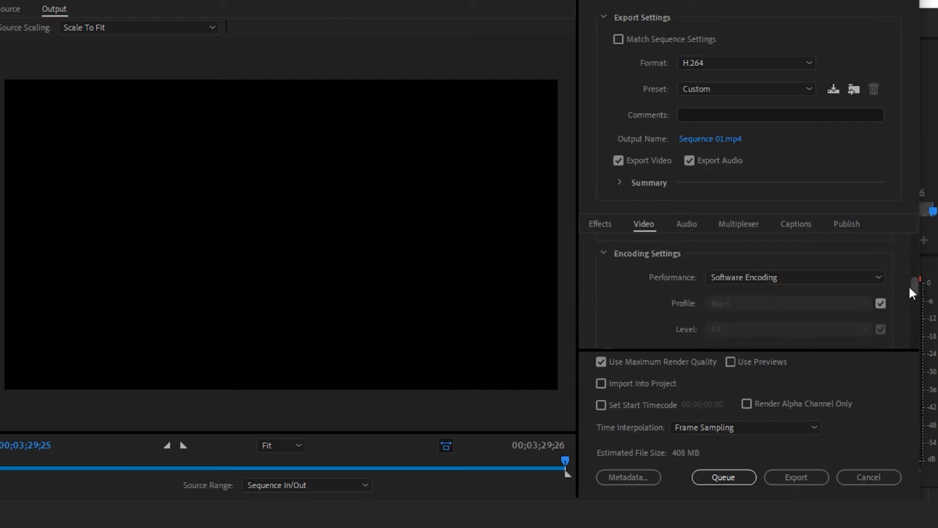
click(878, 277)
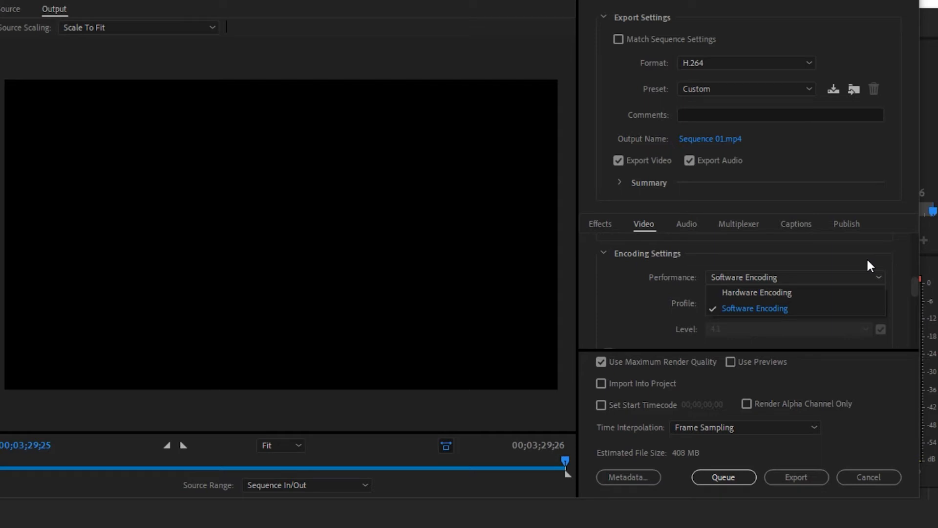
click(861, 307)
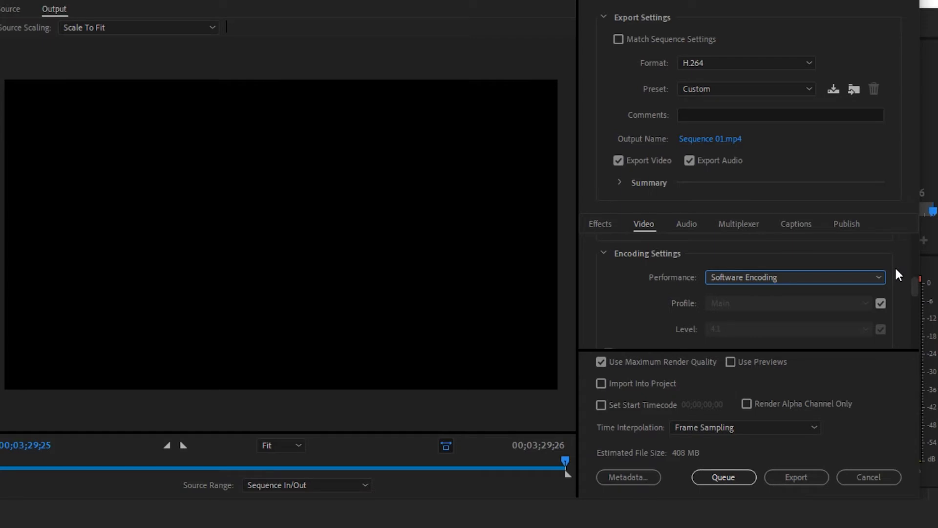
Step: Review the encoding profile and level and the available bitrate encoding methods, keeping VBR, 2 pass
scroll(897, 269, down, 1)
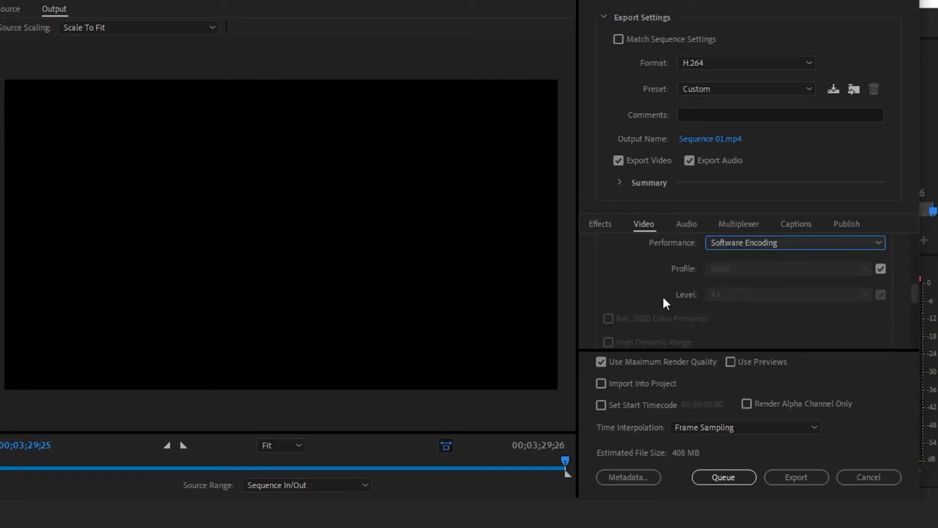
scroll(743, 313, down, 4)
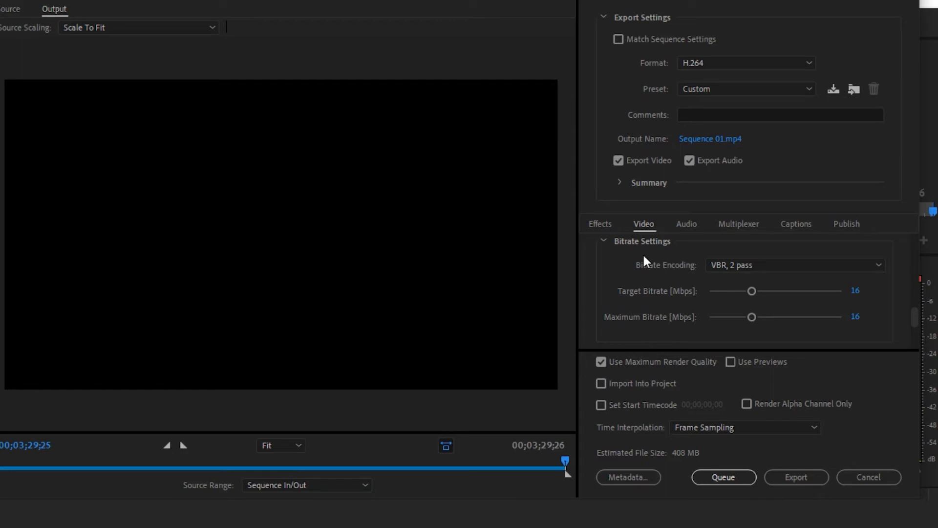
click(882, 262)
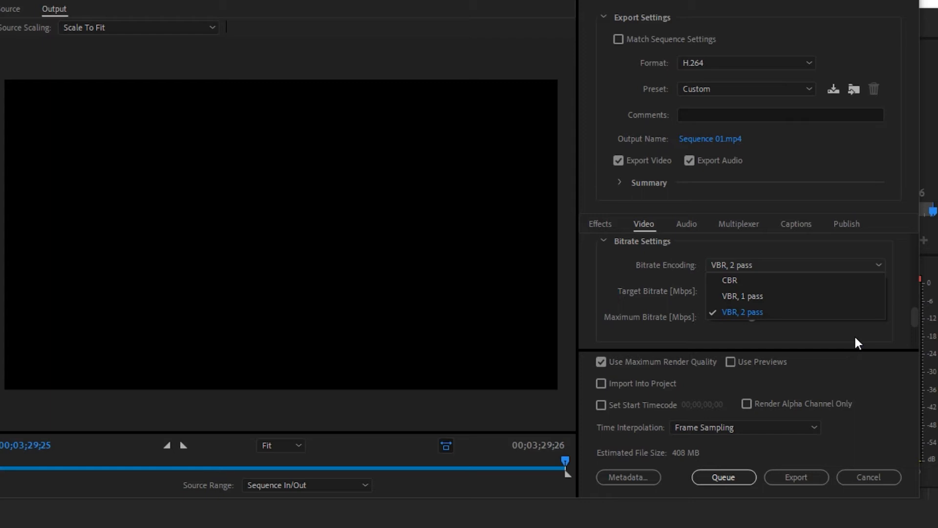
click(882, 264)
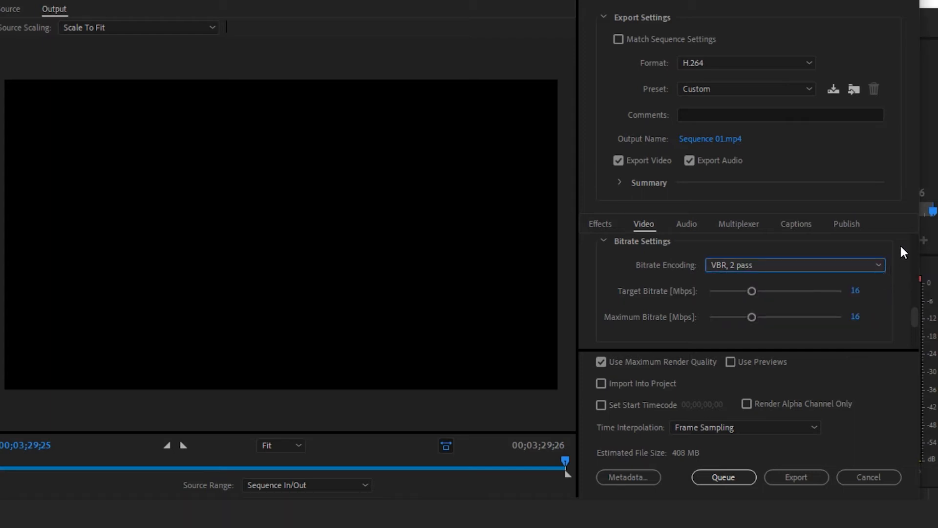
Step: Try CBR bitrate encoding, return it to VBR, 2 pass, and review the target and maximum bitrates
click(842, 264)
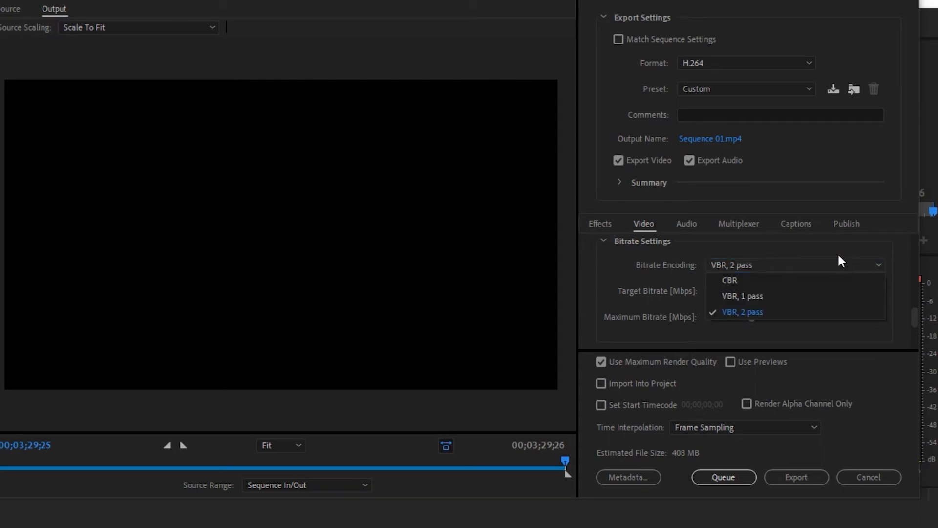
click(795, 281)
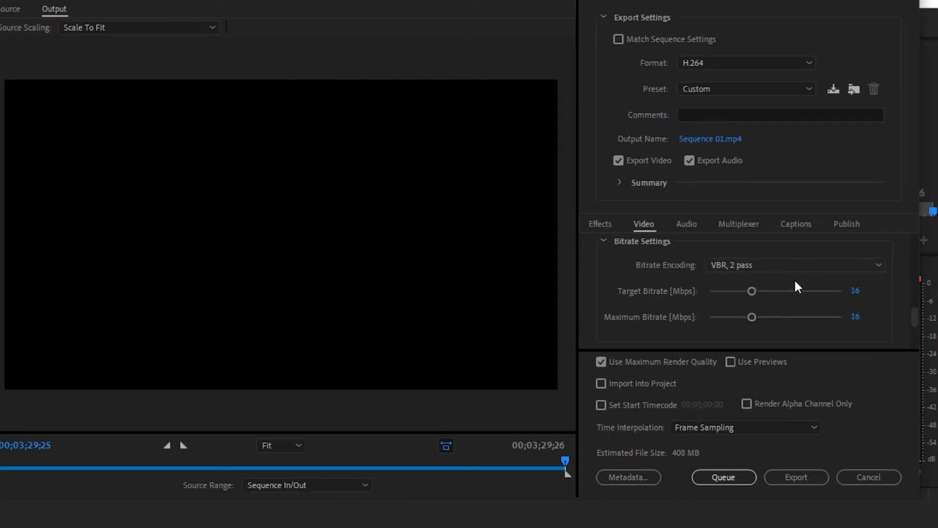
scroll(803, 299, up, 1)
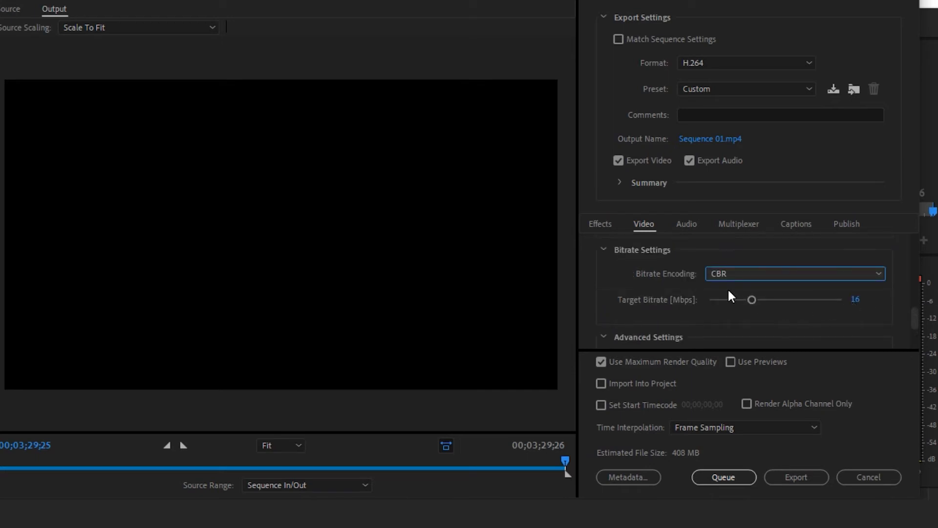
click(878, 277)
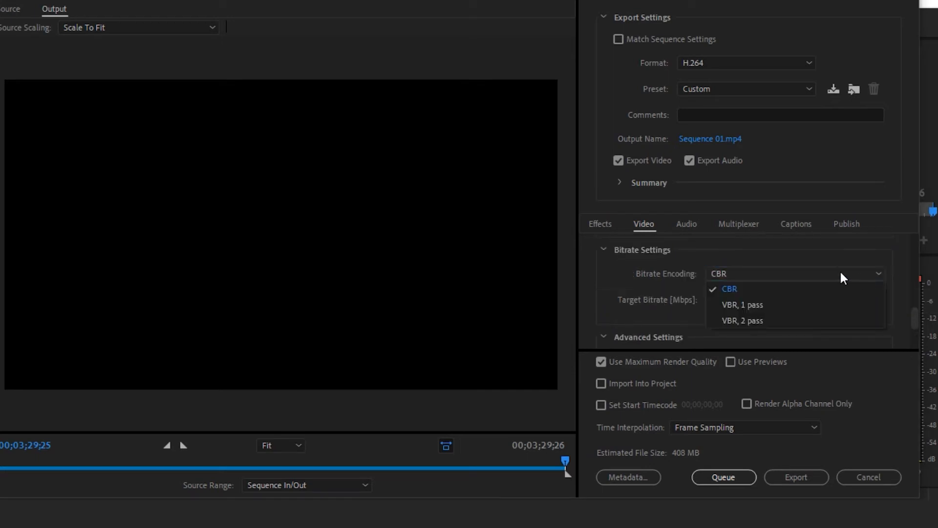
click(798, 321)
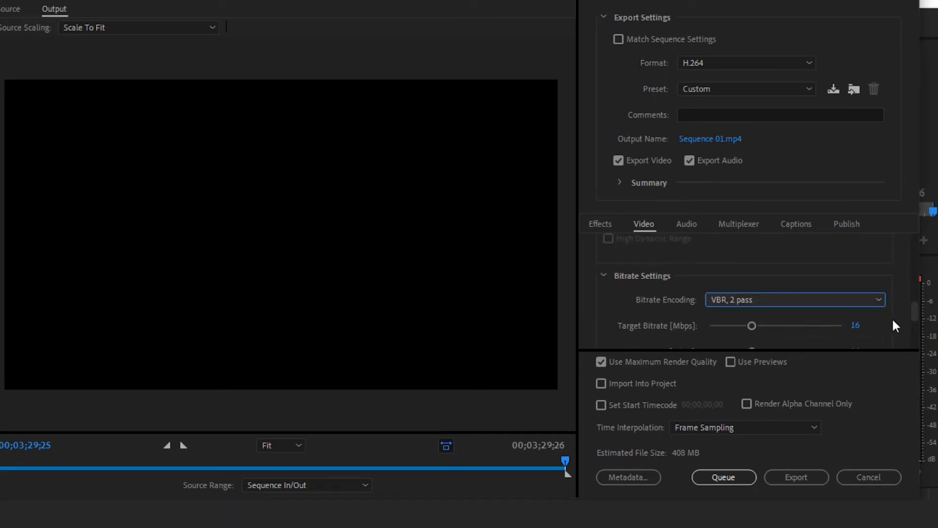
scroll(900, 322, down, 3)
scroll(902, 320, up, 2)
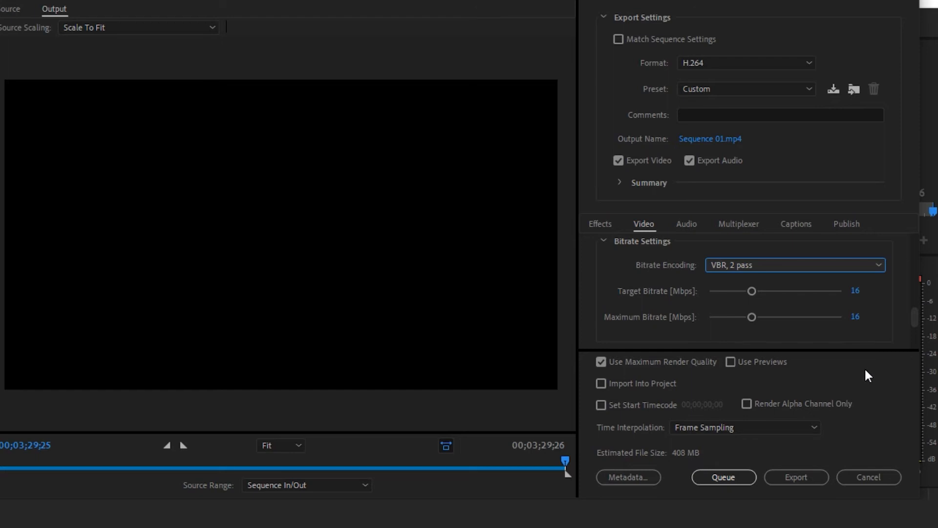
Step: Review the audio format, codec and sample rate, and view the channel options, keeping Stereo
click(689, 226)
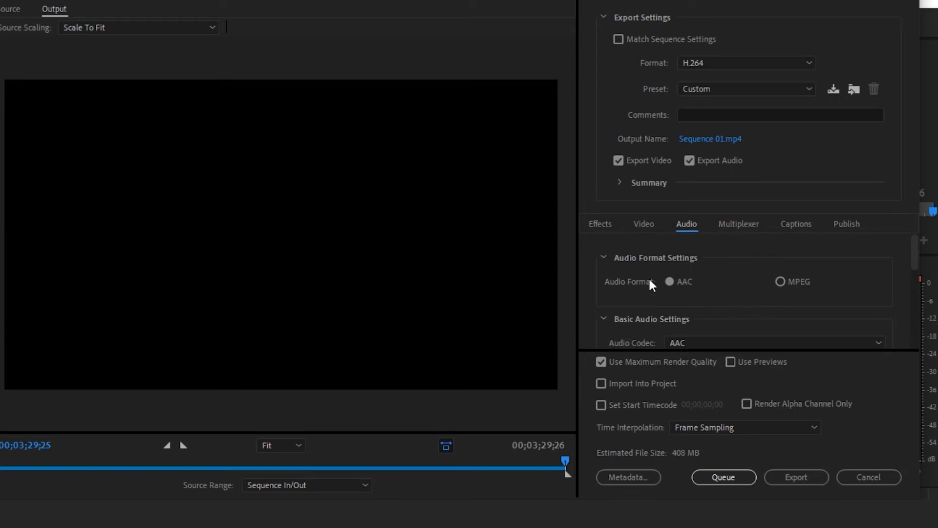
scroll(878, 273, down, 3)
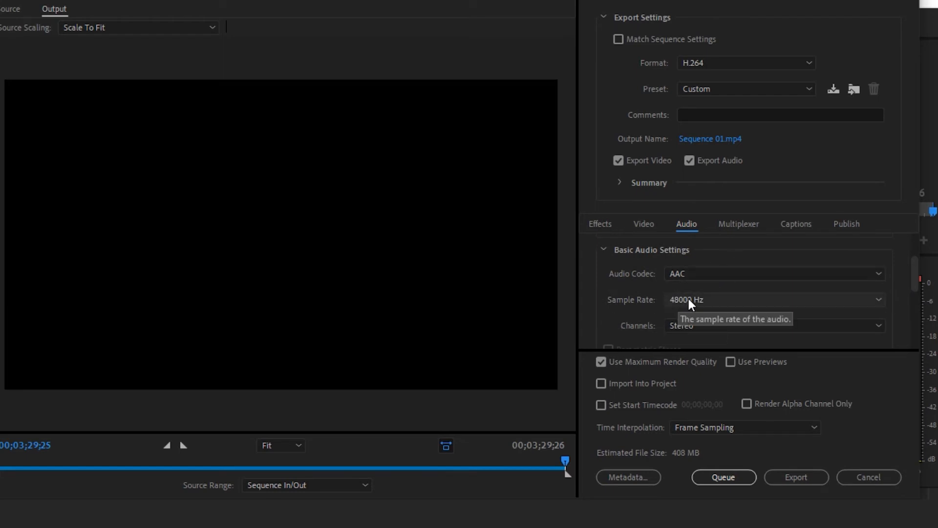
scroll(738, 269, down, 1)
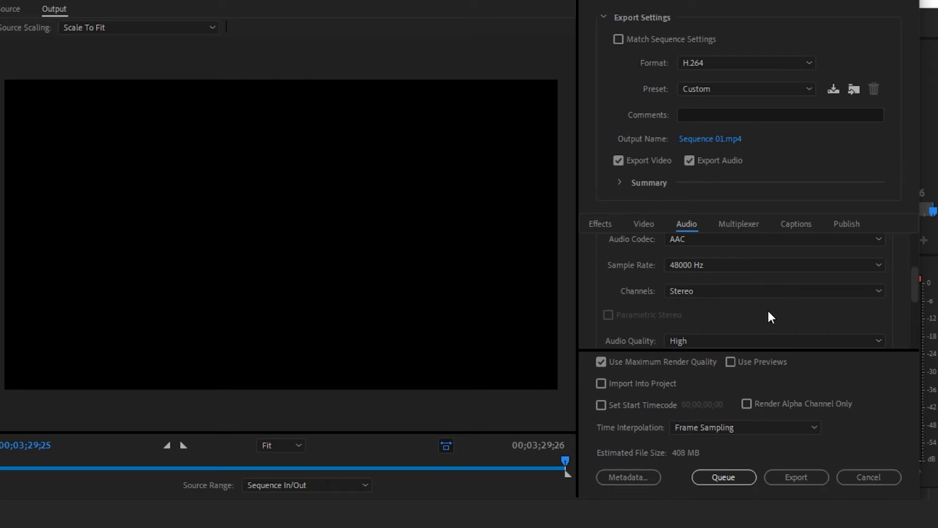
click(838, 292)
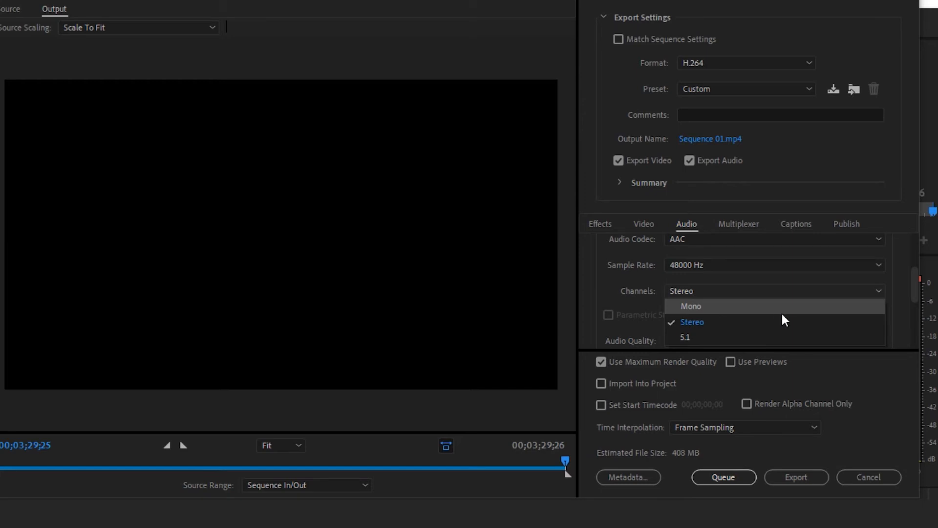
click(878, 292)
Step: Set the audio quality to High and the audio bitrate to 320 kbps, keeping Bitrate as the precedence
scroll(895, 284, down, 2)
click(689, 269)
click(700, 317)
scroll(684, 308, down, 1)
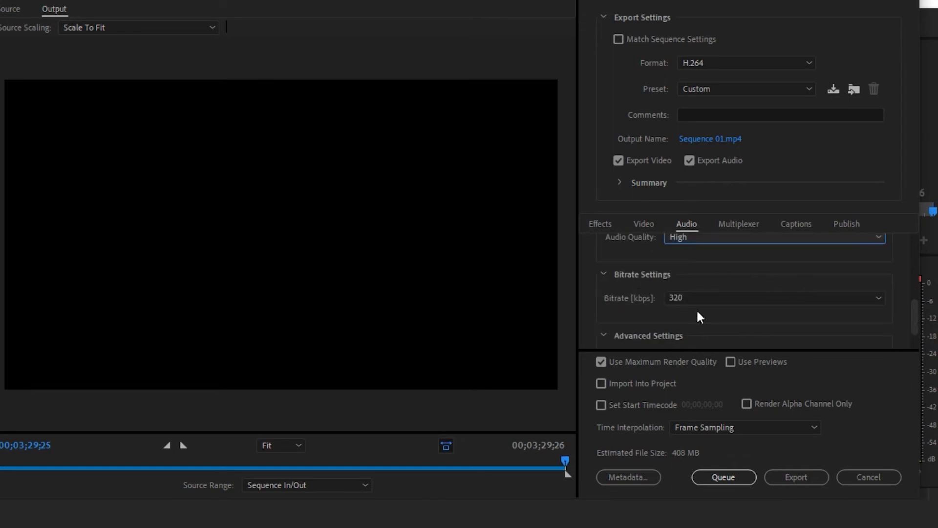
click(749, 299)
click(741, 281)
scroll(813, 291, down, 1)
scroll(831, 298, down, 1)
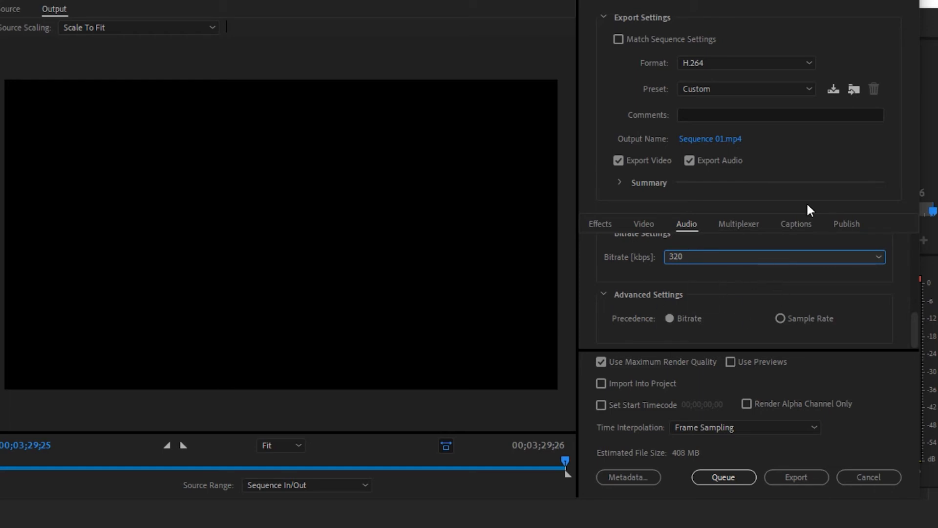
Step: Review the multiplexer, captions and publishing settings, from Adobe Creative Cloud down to YouTube
click(746, 224)
click(800, 228)
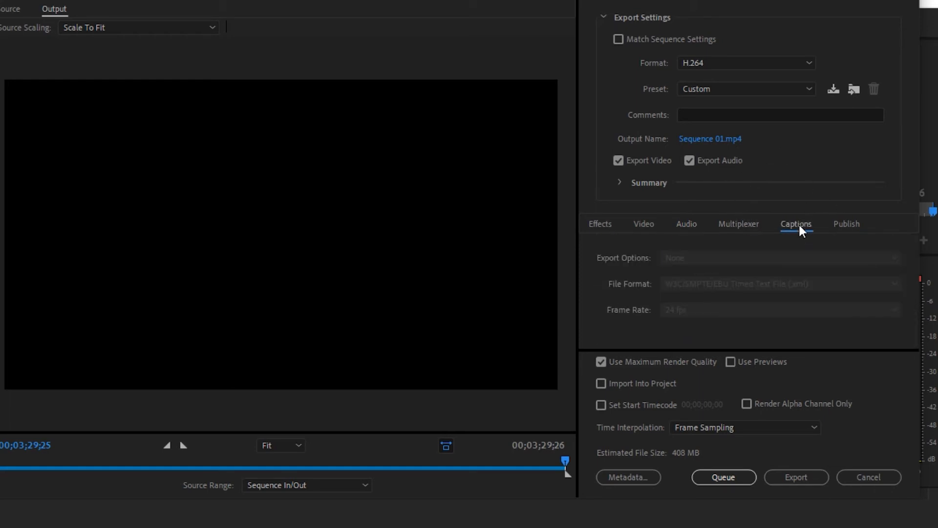
click(856, 226)
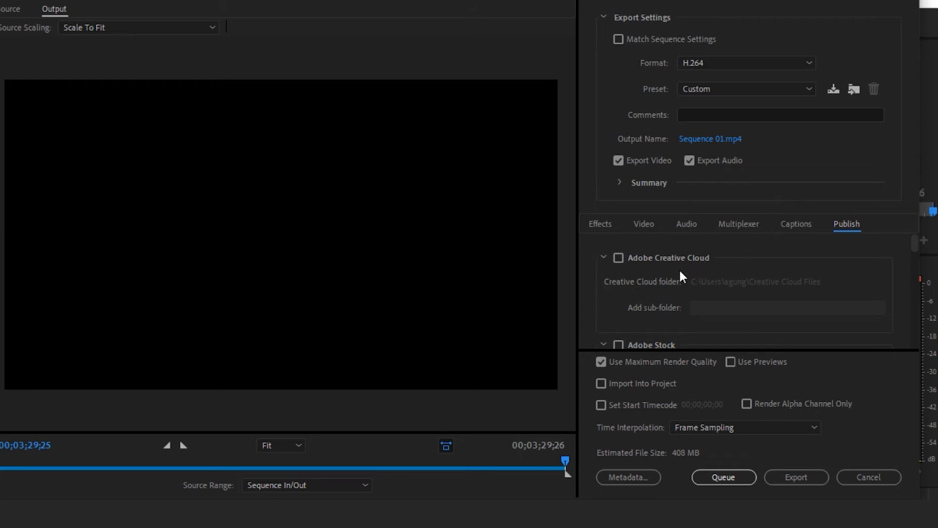
scroll(887, 274, down, 6)
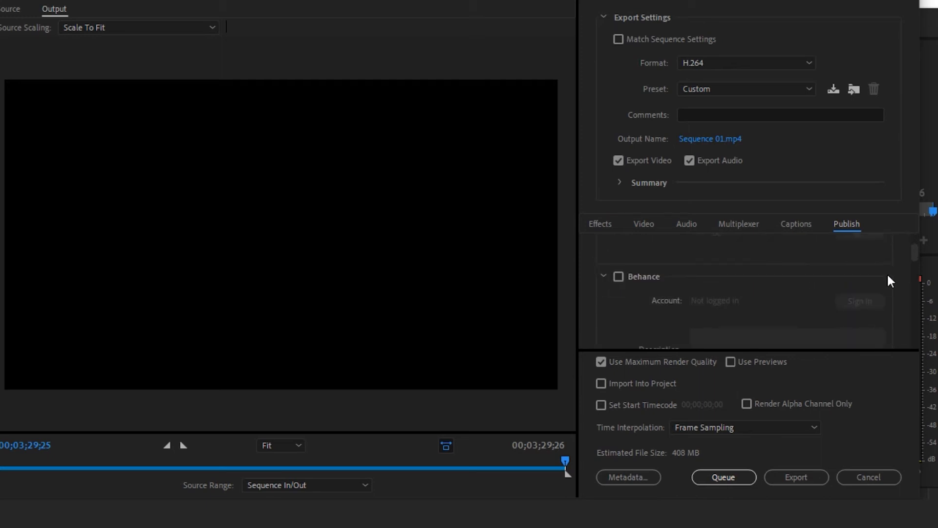
scroll(817, 283, down, 8)
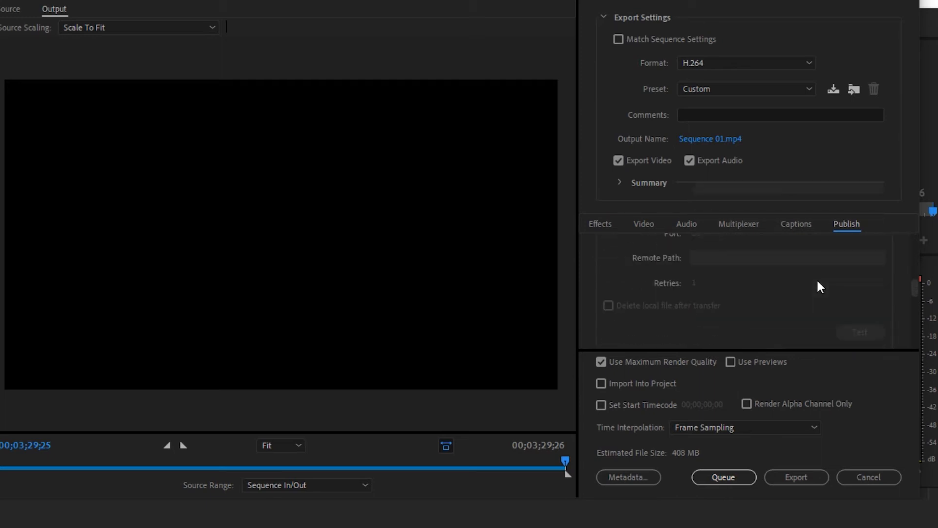
scroll(820, 268, down, 6)
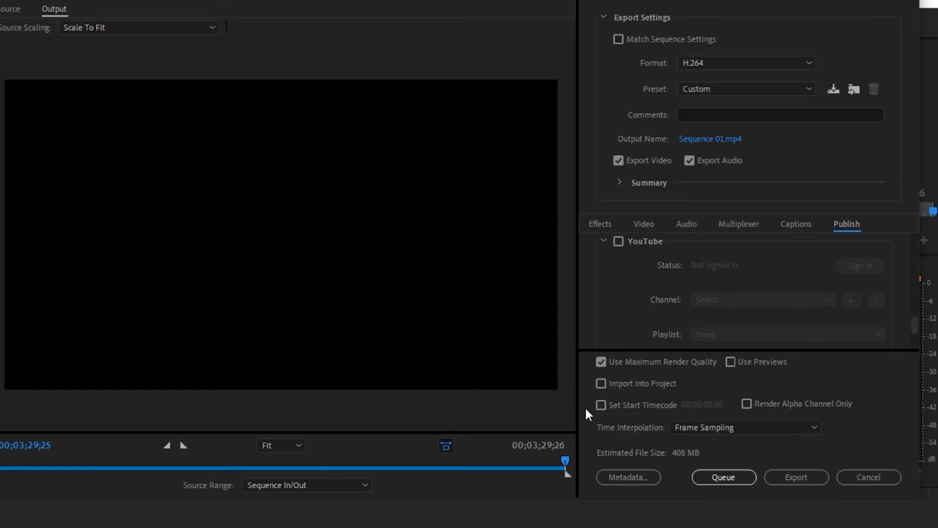
Step: Keep Use Maximum Render Quality enabled and set the time interpolation to Frame Sampling
click(601, 365)
click(797, 427)
click(785, 442)
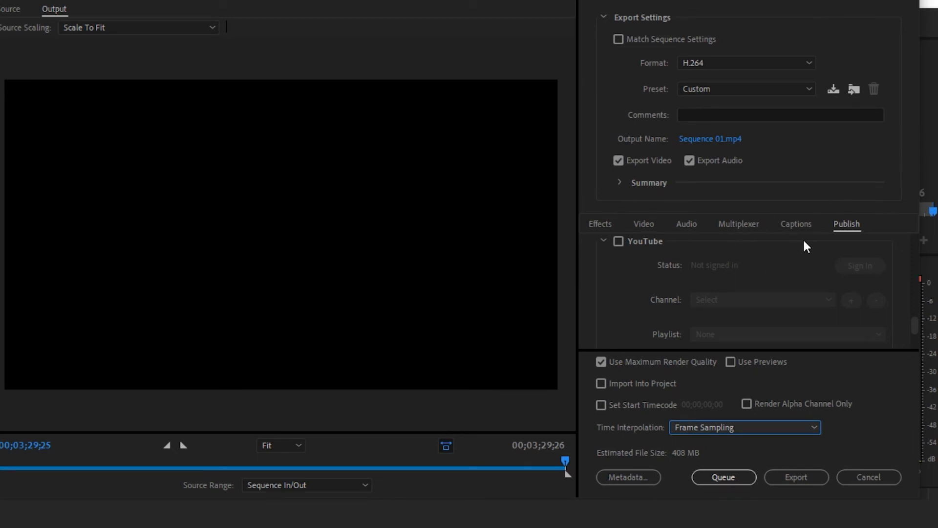
Step: View the naming dialog for saving the settings as a preset, cancel it, and view the preset list, keeping Custom
click(834, 91)
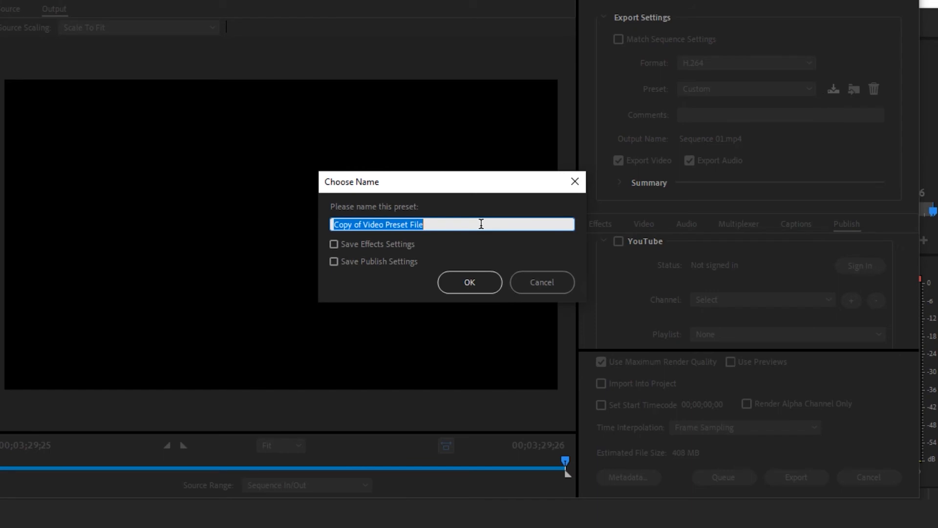
click(567, 282)
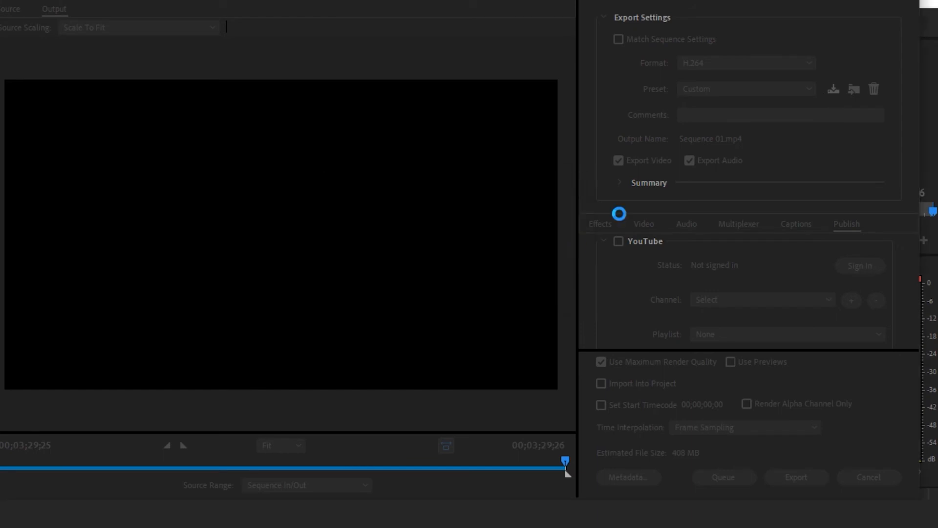
click(803, 89)
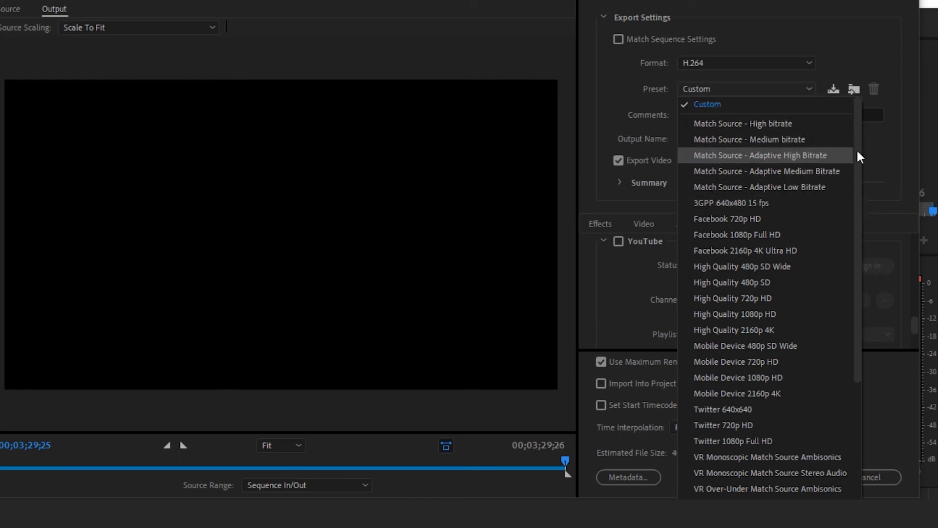
click(908, 123)
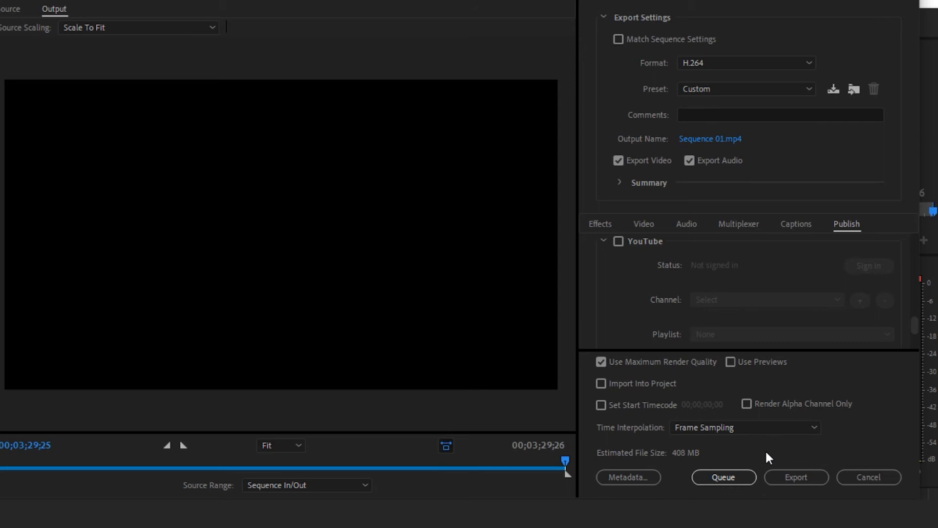
Step: Send the configured H.264 export of the sequence to the render queue
click(714, 477)
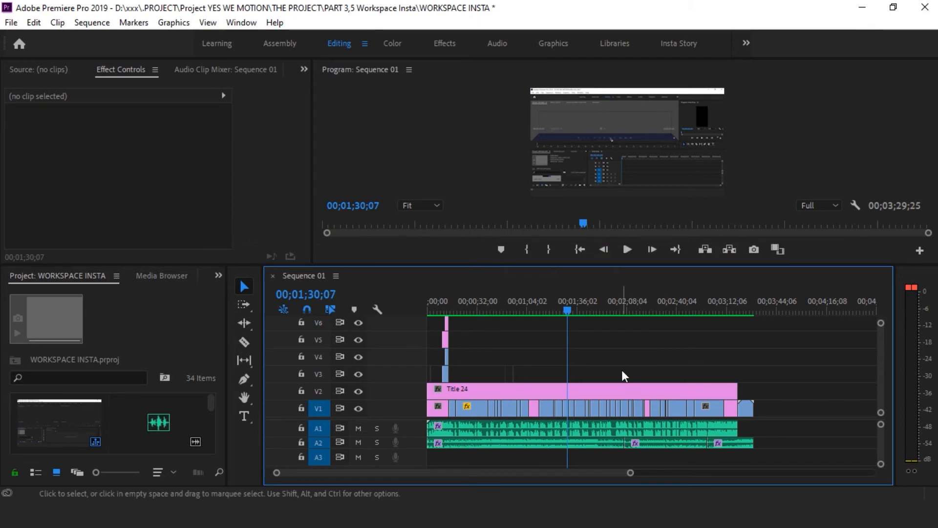
Step: Mark the whole sequence from its first to its last frame with in and out points and open the media export settings
key(Home)
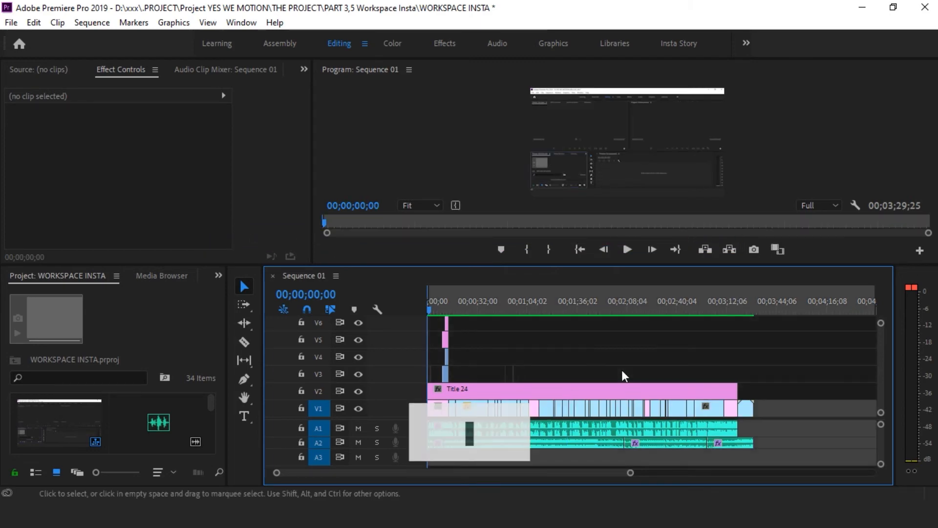
key(End)
click(11, 23)
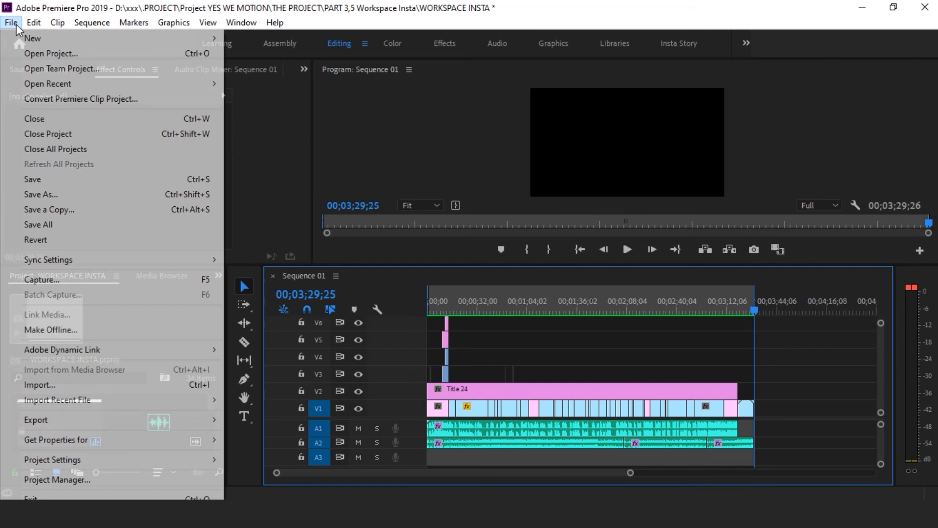
mouse_move(200, 426)
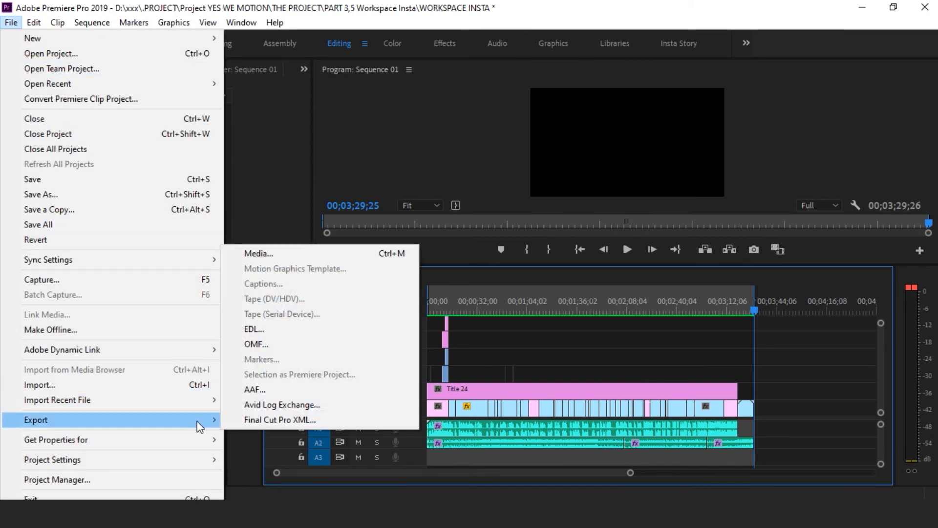
click(288, 255)
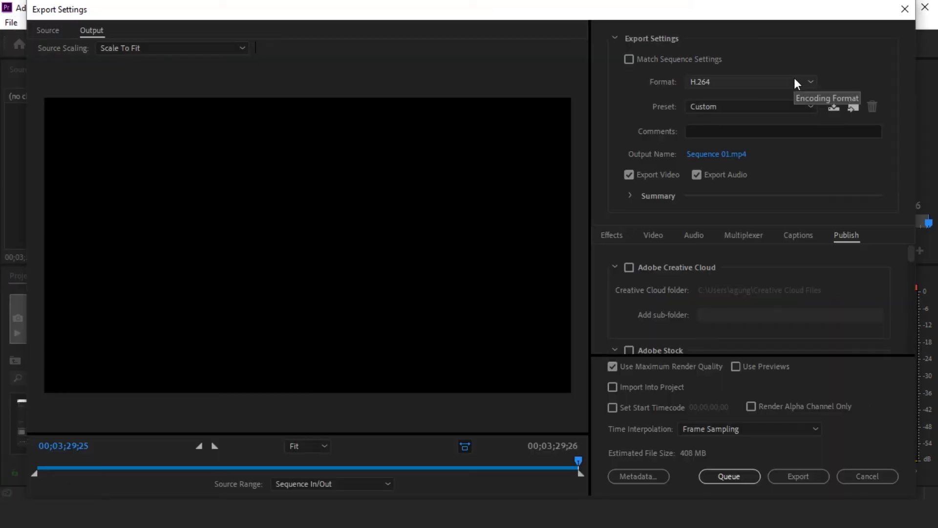
Step: Set the export format to QuickTime with the Apple ProRes 422 HQ preset
click(794, 82)
click(719, 417)
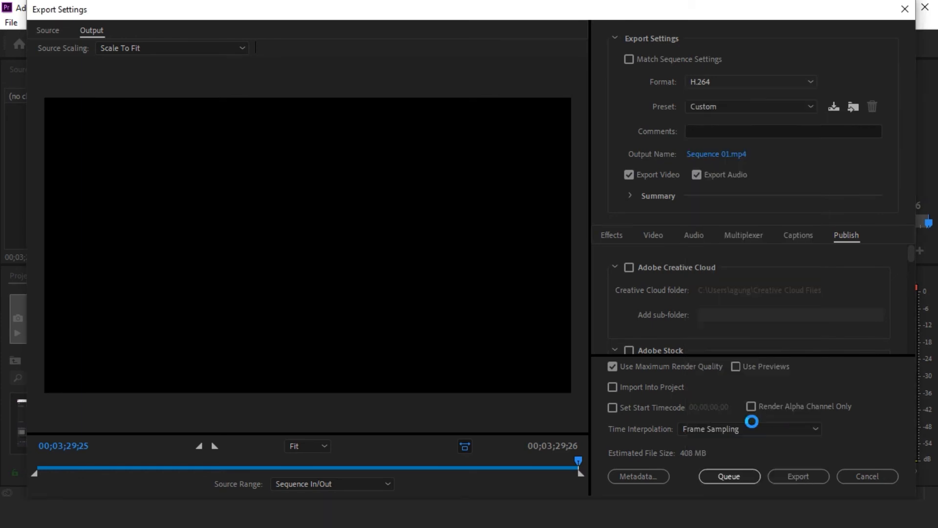
click(799, 104)
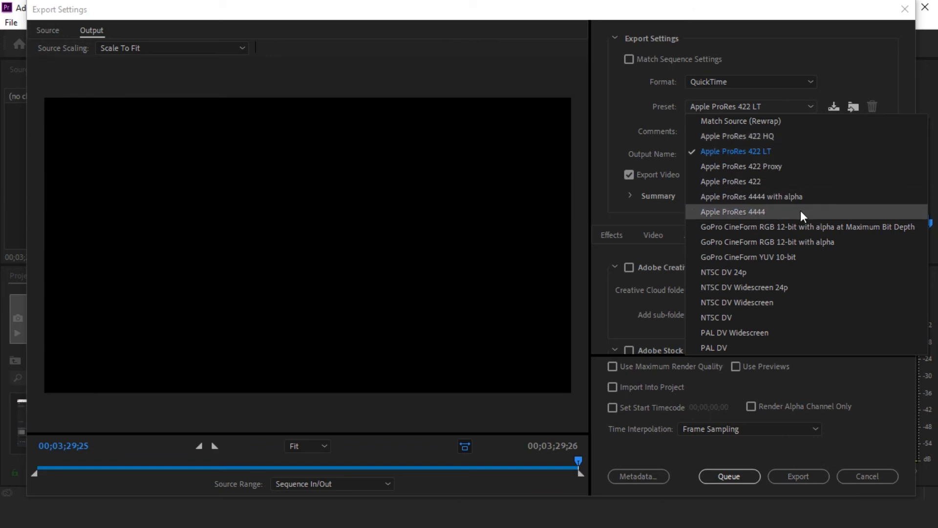
click(785, 137)
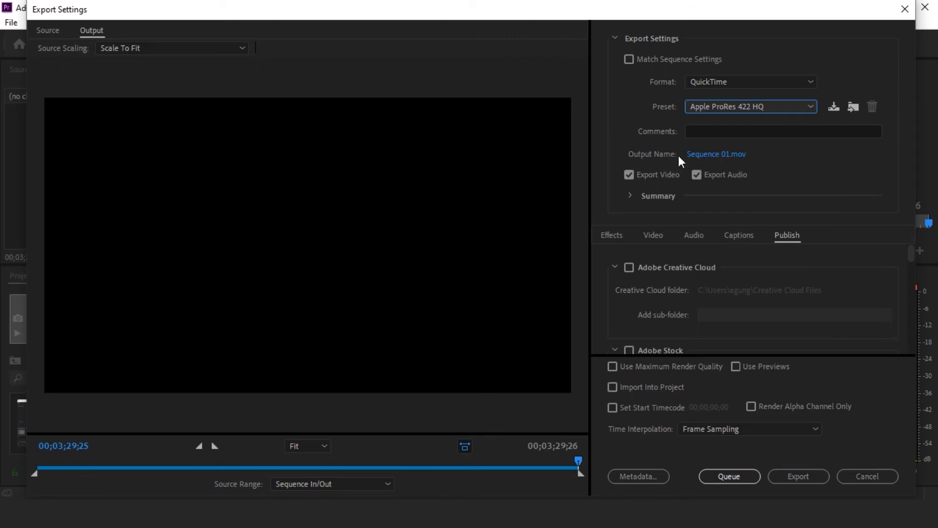
Step: Review the video codec and basic video settings of the QuickTime export, and start exporting the sequence
click(658, 234)
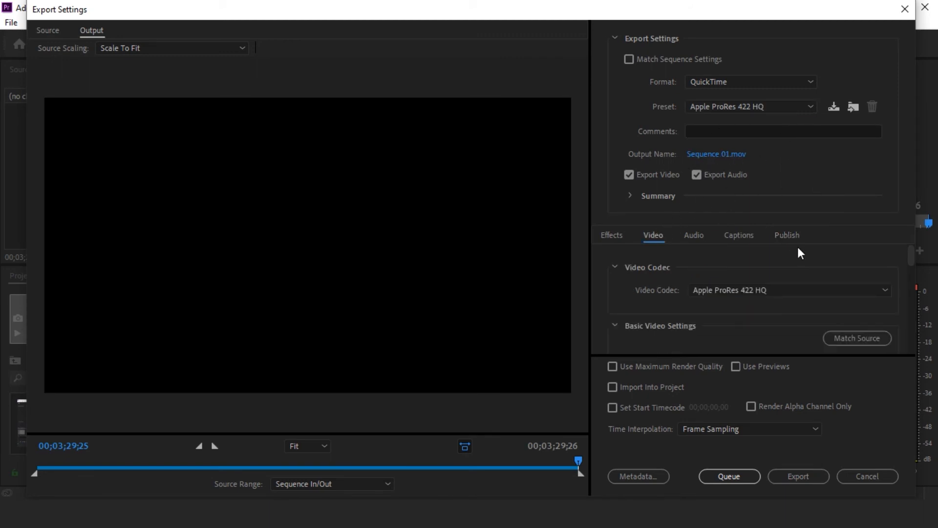
scroll(807, 256, down, 1)
scroll(737, 319, up, 1)
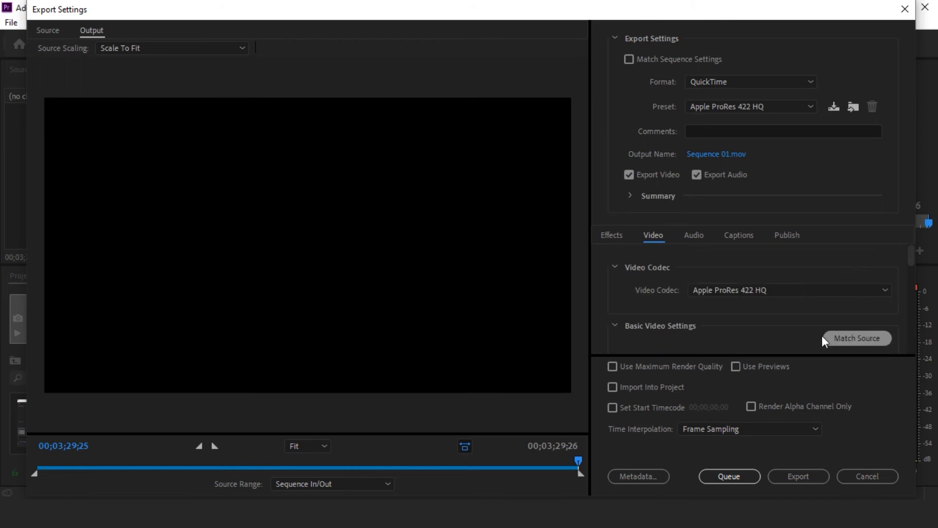
scroll(811, 323, down, 1)
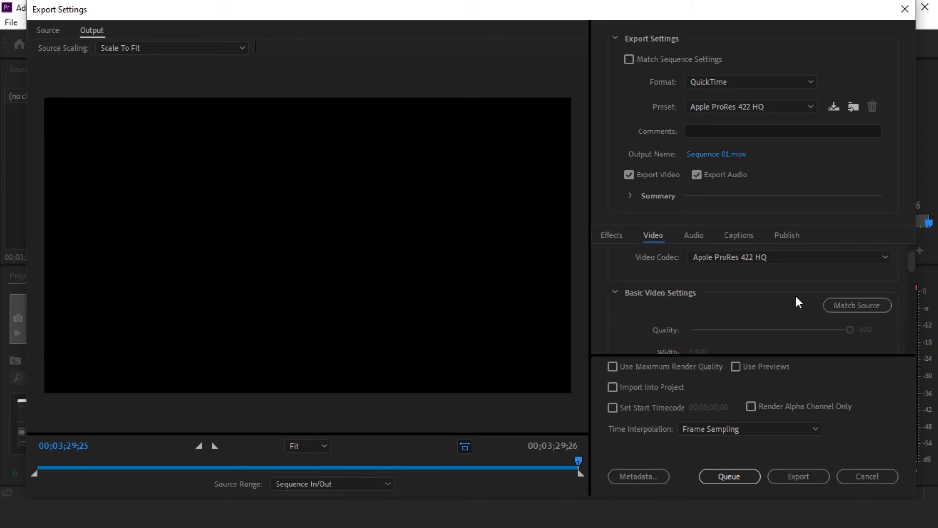
click(823, 480)
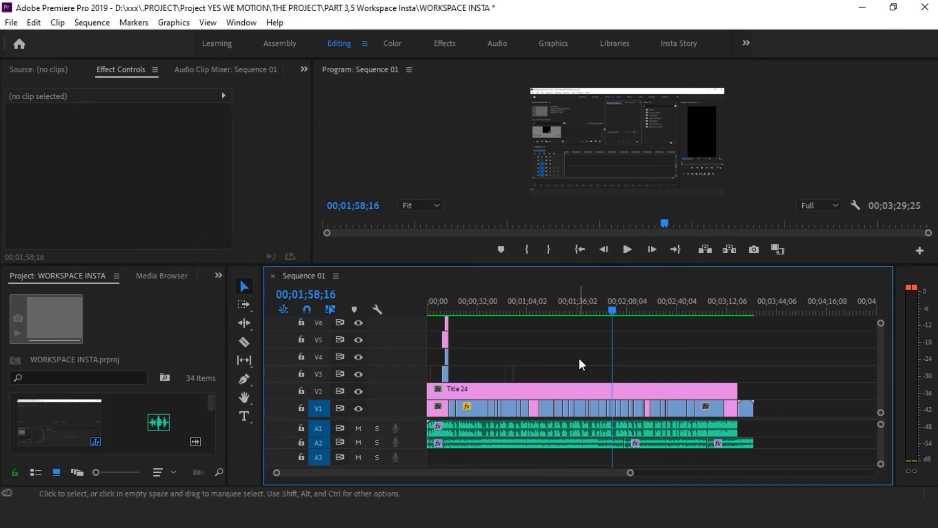
Step: Set the in point at the sequence start and the out point at its end, and open the media export settings
key(Home)
key(i)
key(End)
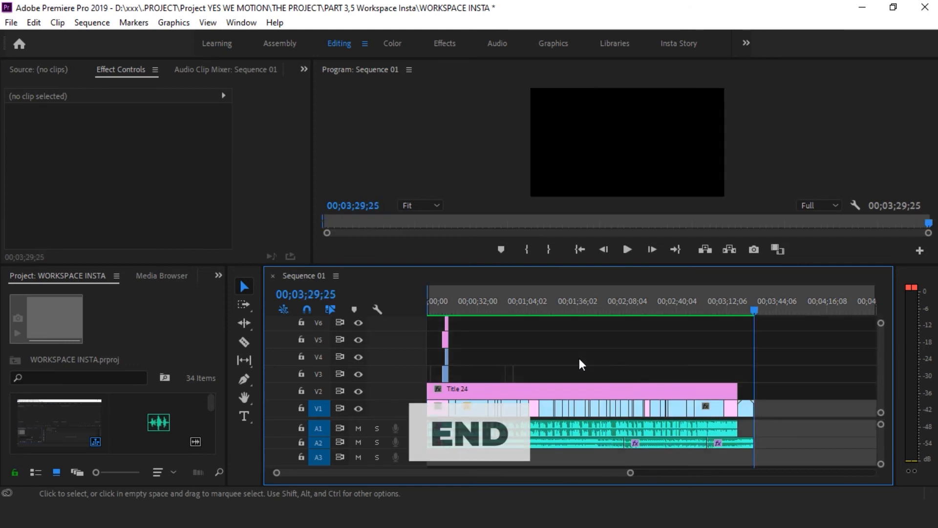
key(o)
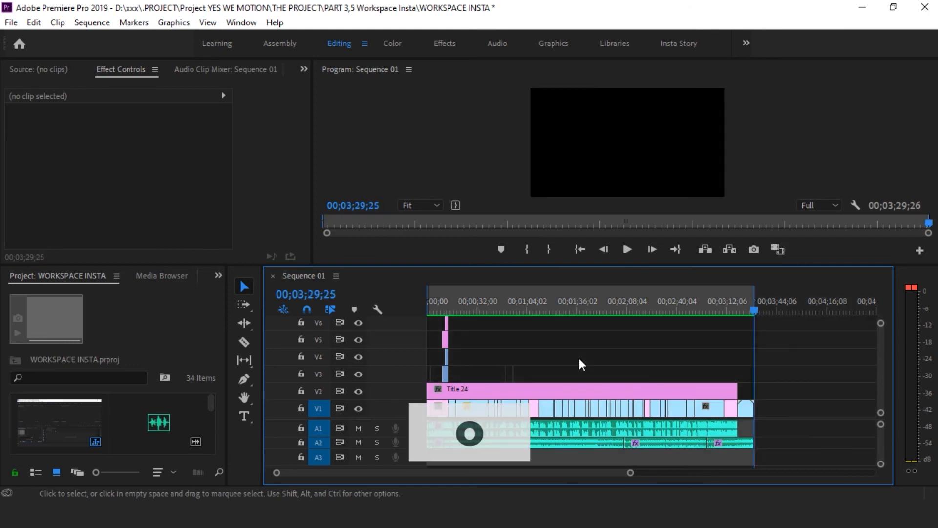
click(11, 22)
mouse_move(203, 421)
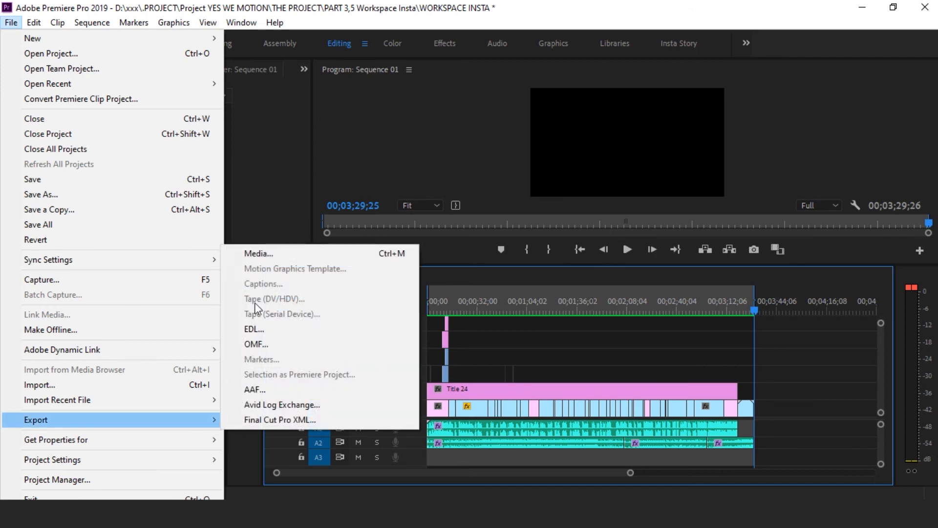
click(260, 255)
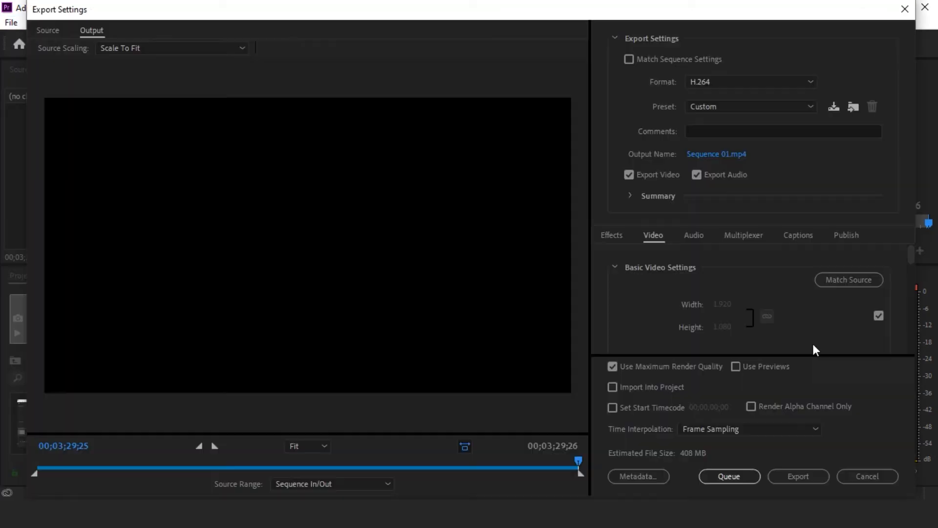
Step: Keep the H.264 export format and apply the YouTube 1080p Full HD preset
click(782, 82)
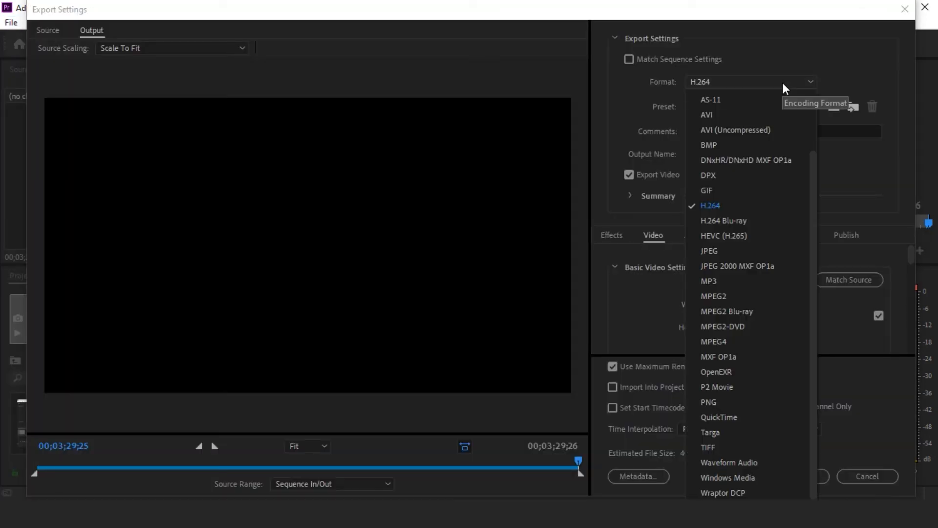
click(767, 210)
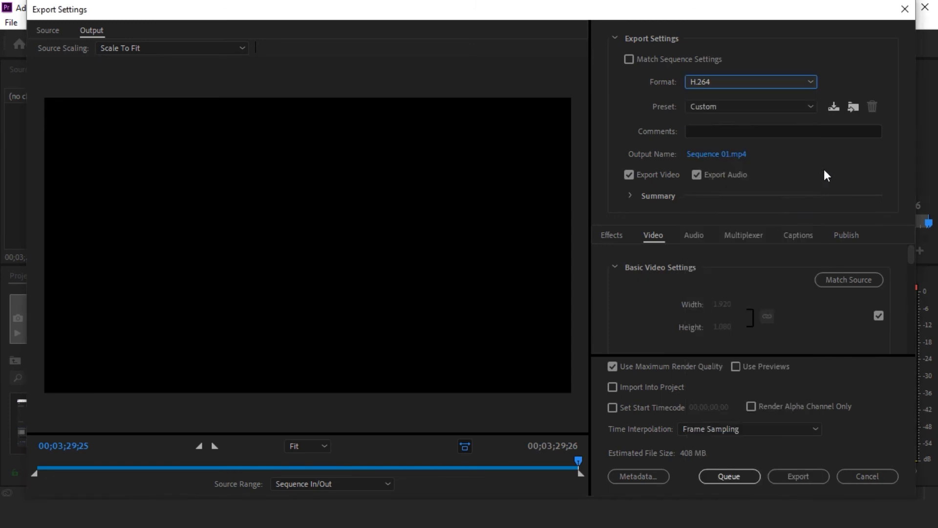
click(789, 107)
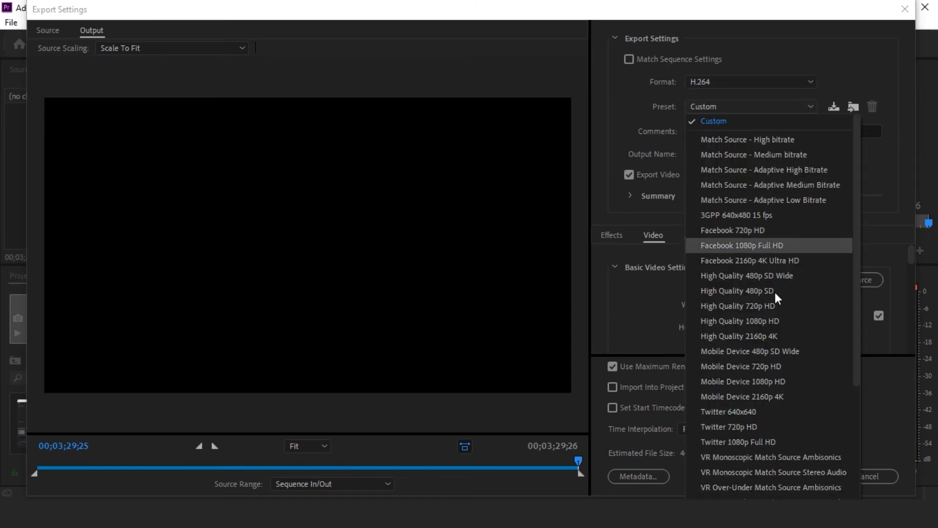
scroll(779, 306, down, 3)
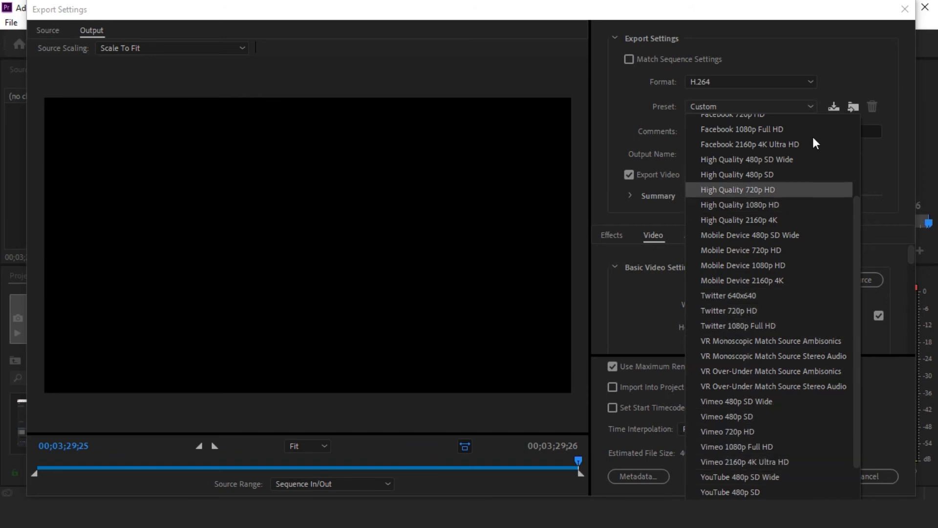
scroll(773, 415, down, 1)
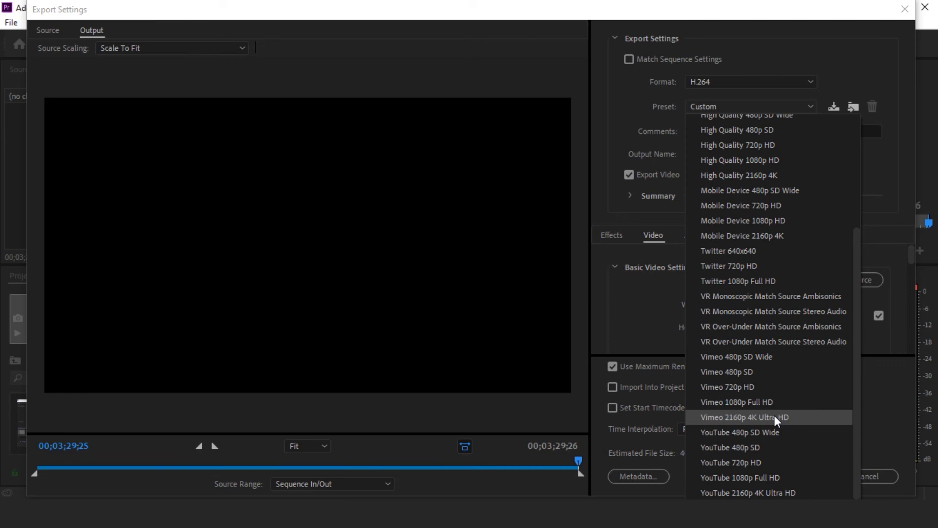
click(813, 476)
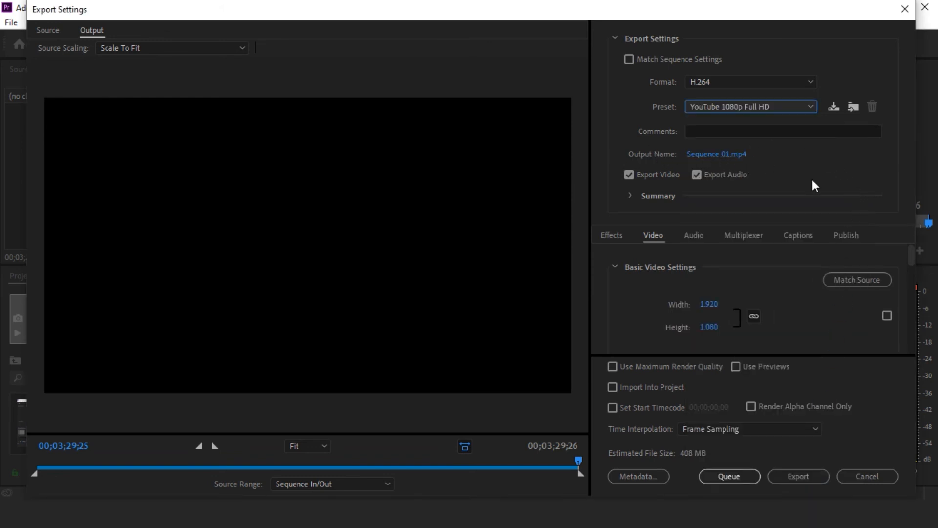
Step: Enable Render at Maximum Depth and set the bitrate encoding to VBR, 2 pass
scroll(902, 305, down, 3)
scroll(901, 305, down, 1)
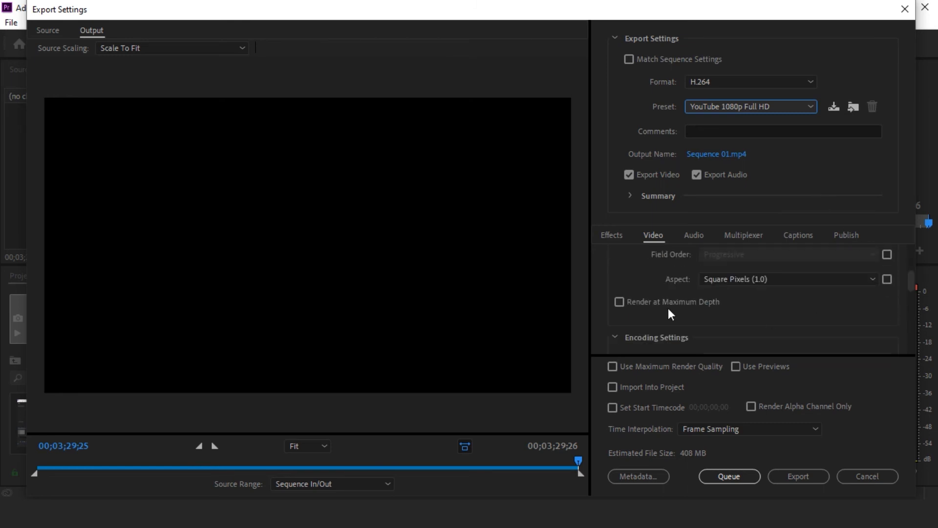
click(619, 302)
scroll(893, 318, down, 5)
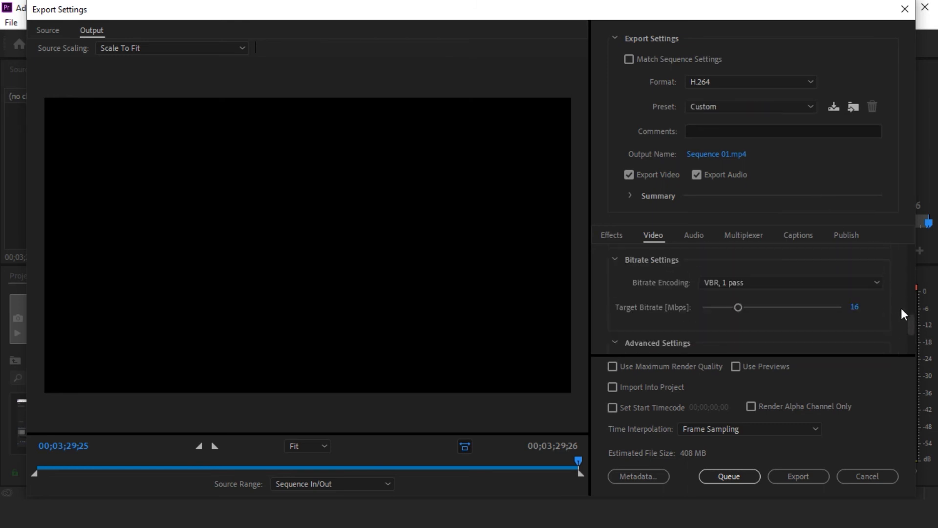
click(873, 283)
click(778, 326)
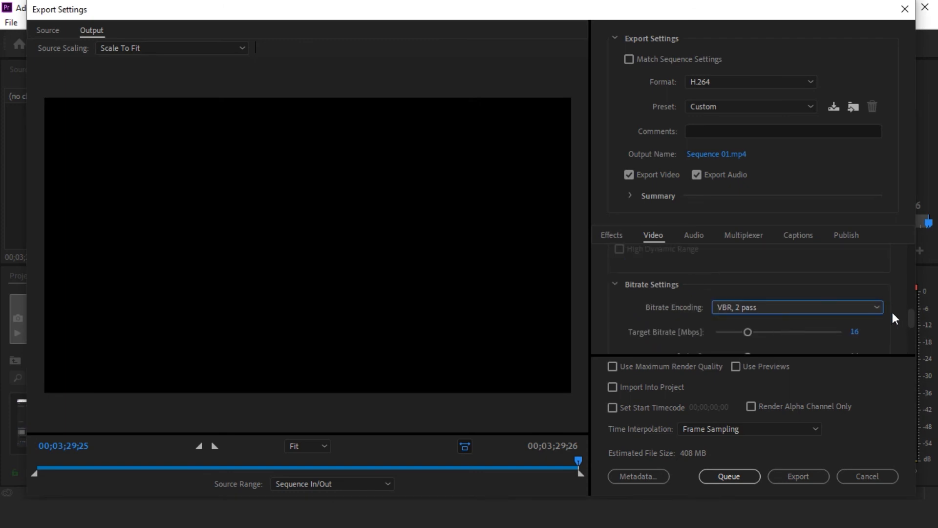
scroll(895, 320, down, 2)
scroll(895, 322, up, 1)
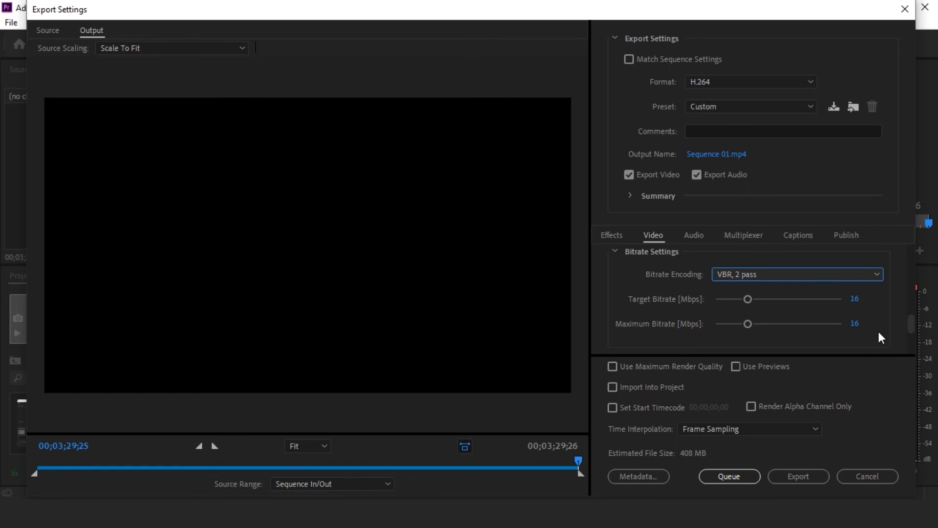
Step: Try a bitrate of 62.5 Mbps, and set both the target and maximum bitrates to 16 Mbps
drag(758, 300, 862, 315)
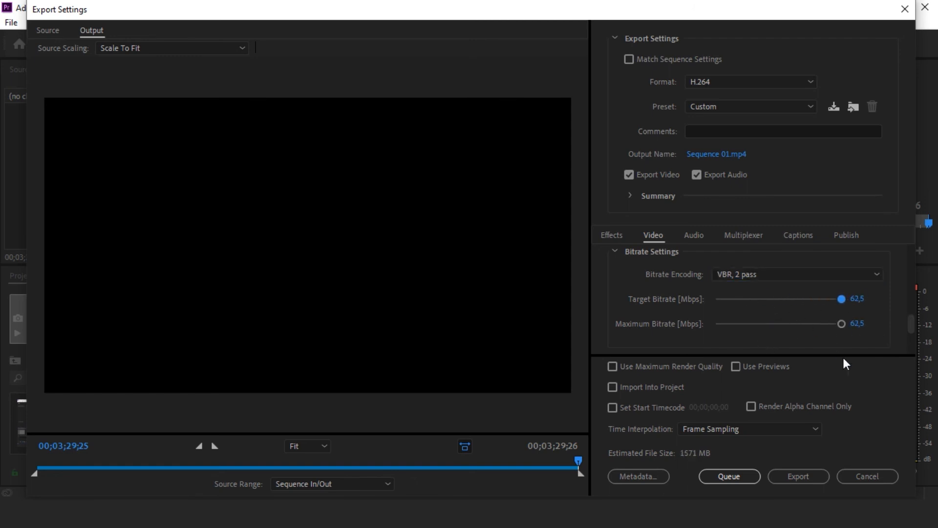
click(857, 299)
text(16)
key(Return)
text(16)
key(Return)
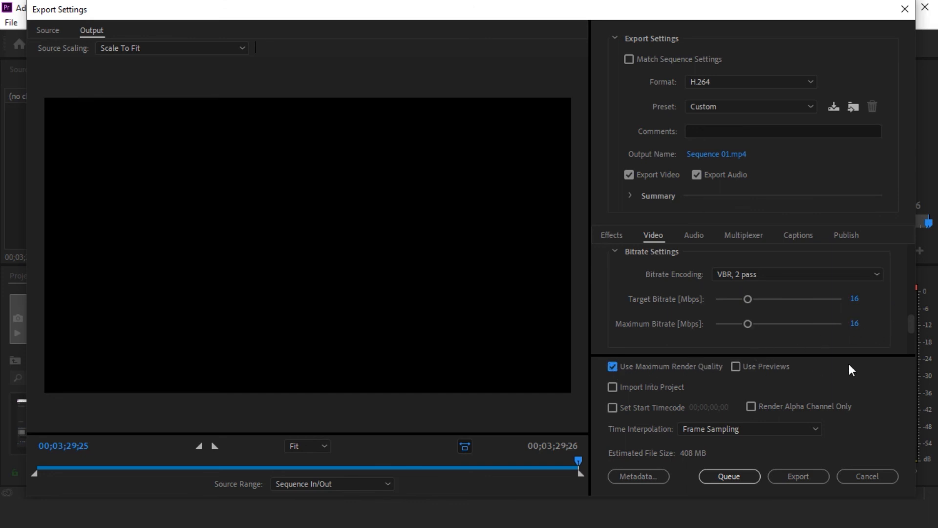
Step: Export the sequence with Use Maximum Render Quality enabled
click(799, 476)
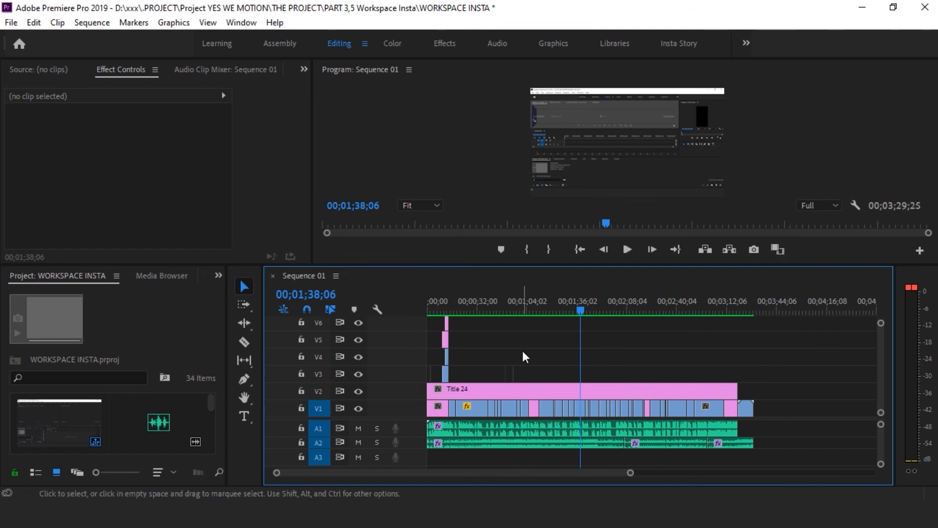
Step: Mark in and out points around the entire sequence and open the media export settings
key(Home)
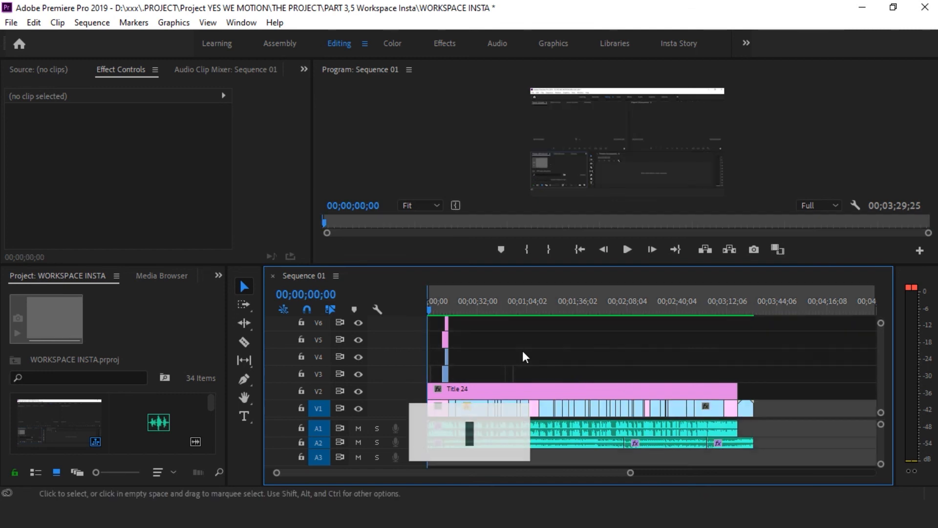
key(End)
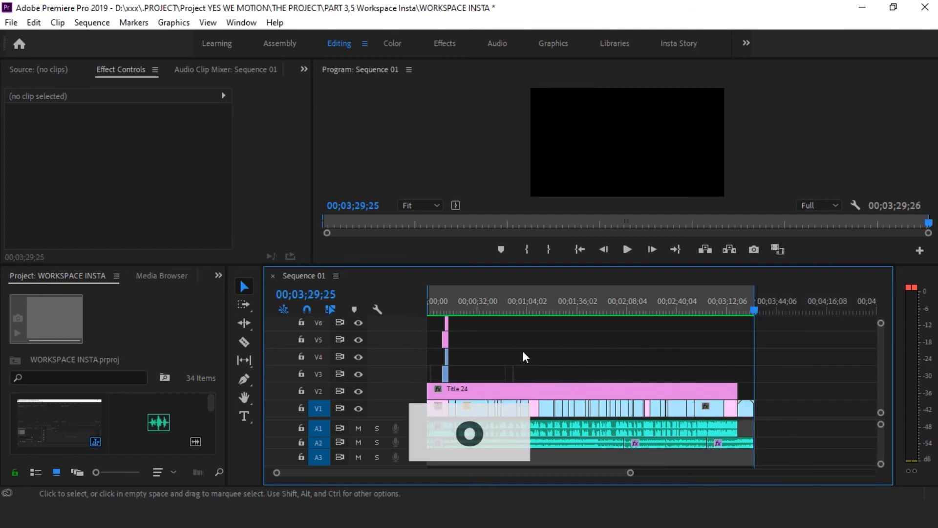
click(11, 22)
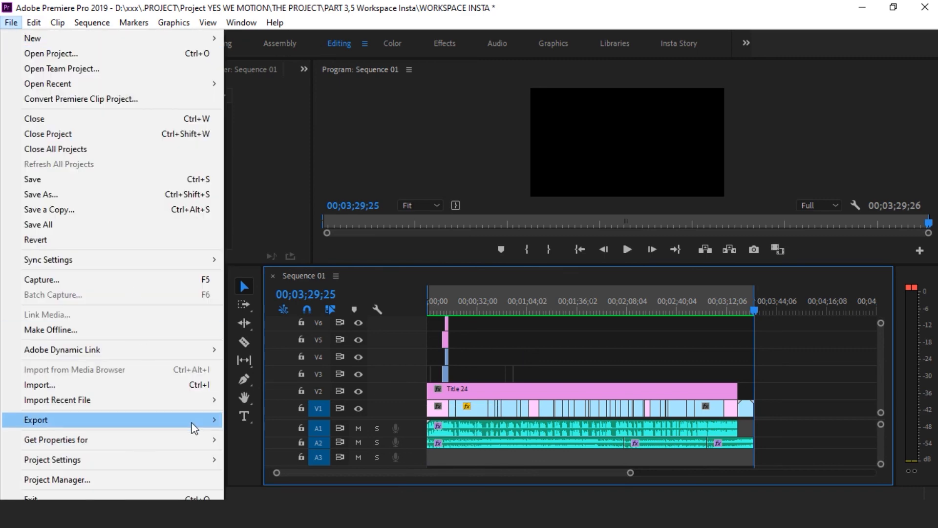
mouse_move(194, 428)
click(307, 259)
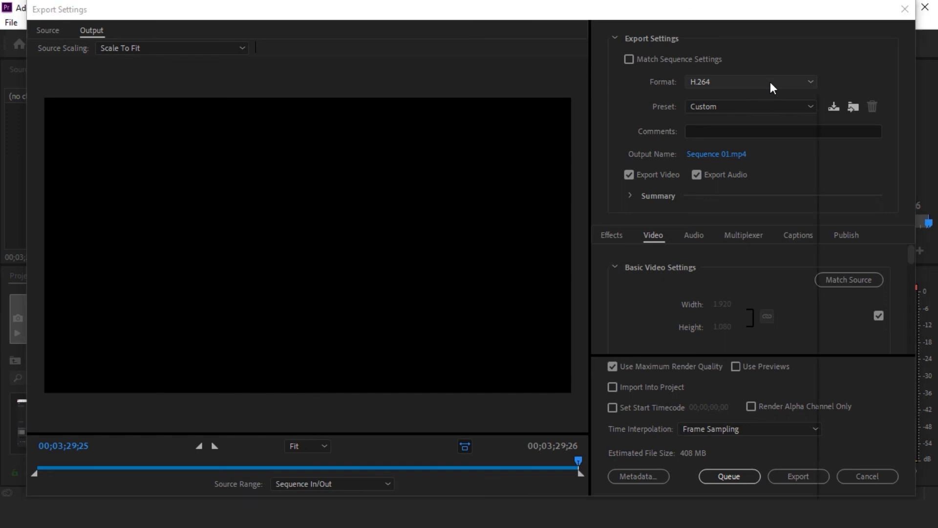
Step: Set the export format to H.264 and choose the YouTube 720p HD preset
click(771, 81)
click(762, 202)
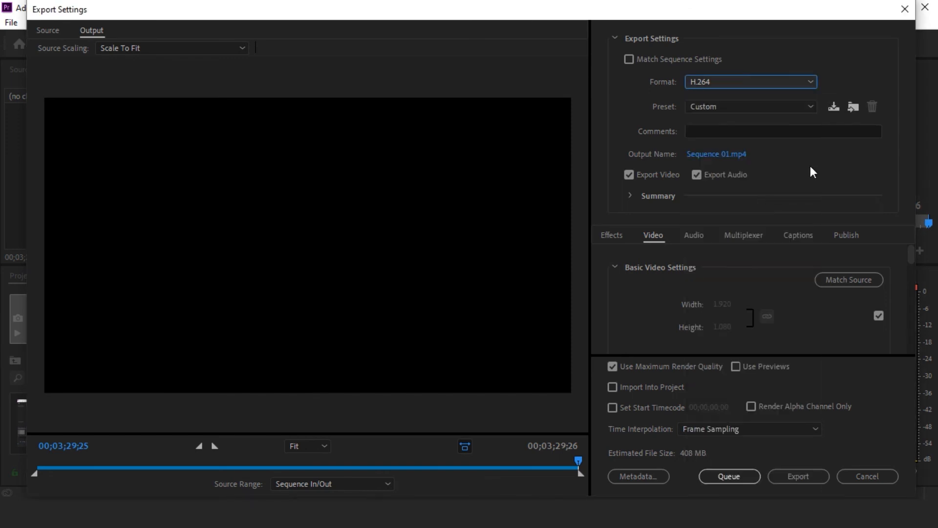
click(808, 106)
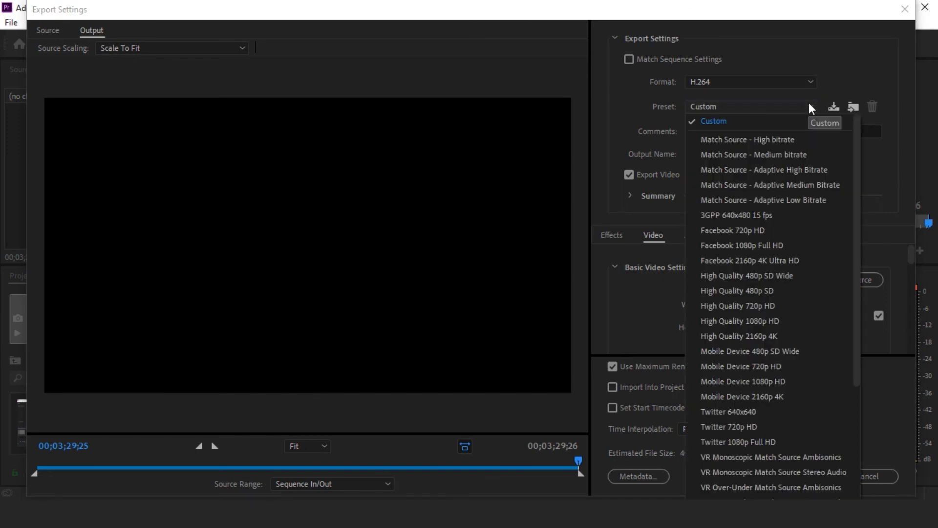
scroll(821, 324, down, 4)
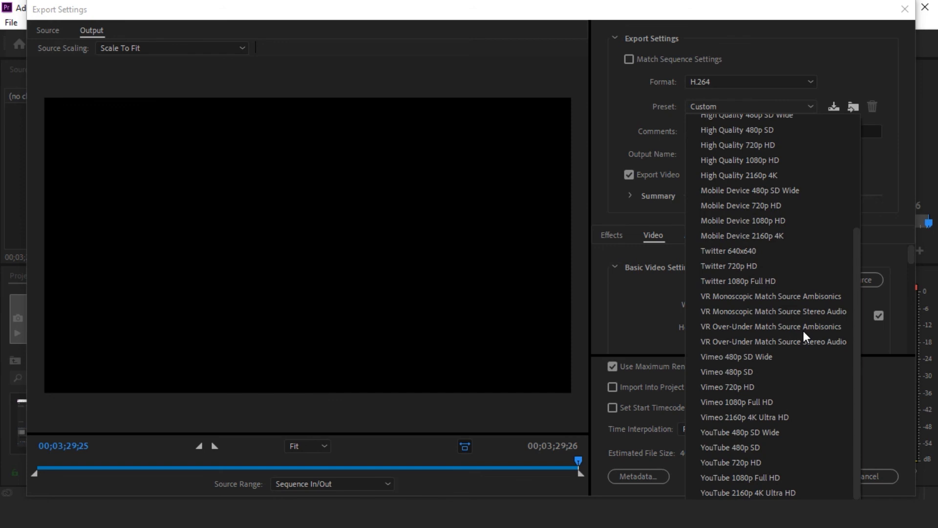
click(798, 461)
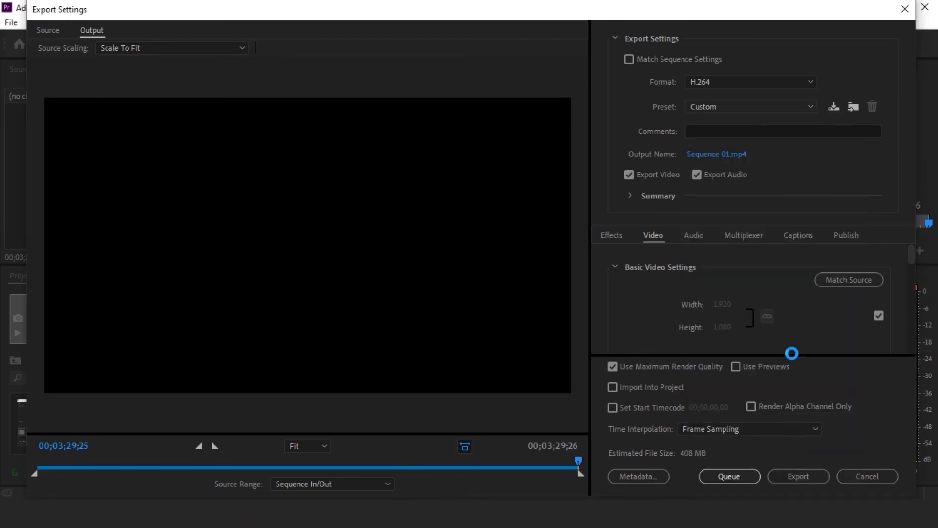
Step: Use VBR, 1 pass bitrate encoding and try target bitrates of 1 Mbps and 3 Mbps
scroll(903, 301, down, 5)
scroll(903, 301, down, 5)
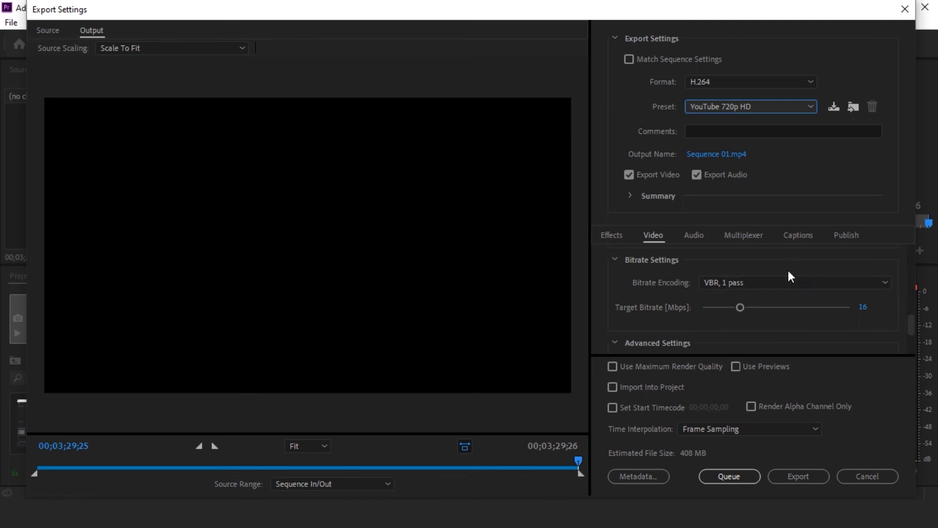
click(755, 283)
click(747, 315)
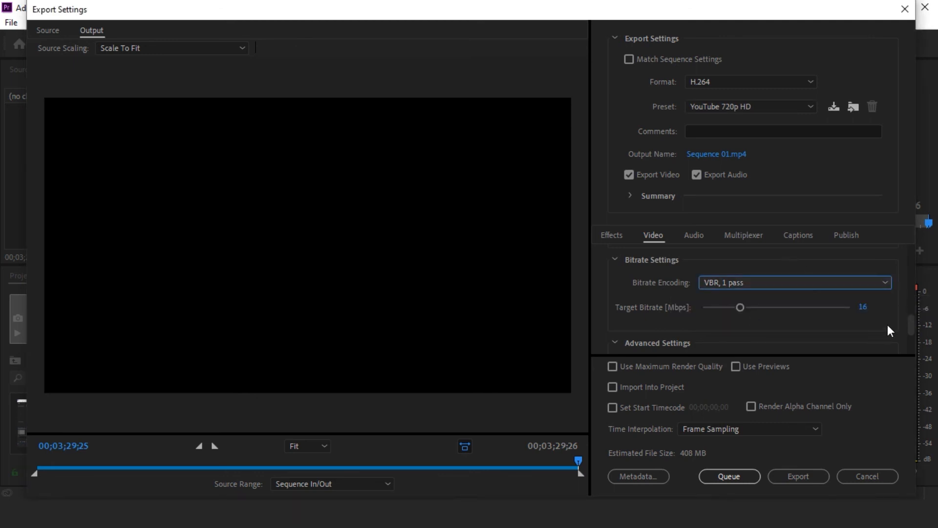
click(863, 307)
text(1)
key(Return)
click(855, 306)
text(3)
key(Return)
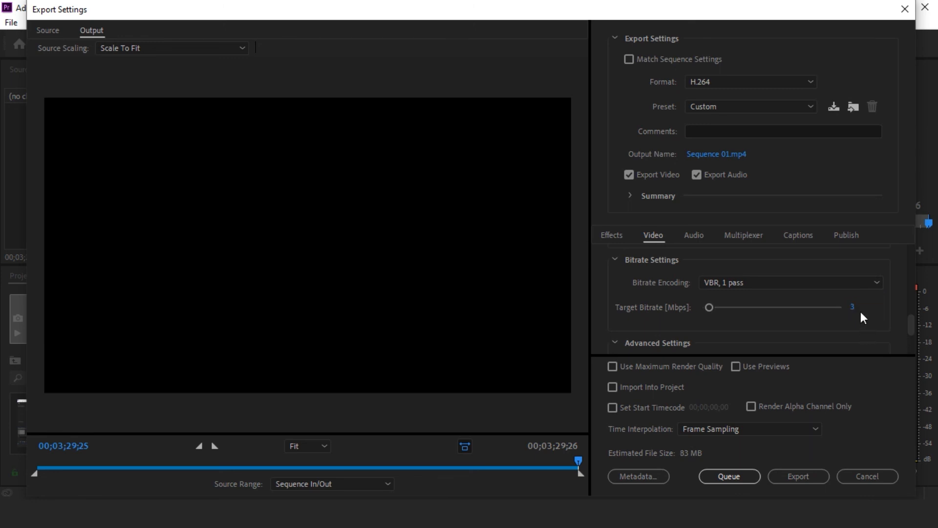
Step: Try target bitrates of 3 Mbps and 1 Mbps, and close the export settings without exporting
drag(854, 306, 842, 336)
click(853, 307)
text(3)
key(Return)
drag(852, 308, 804, 412)
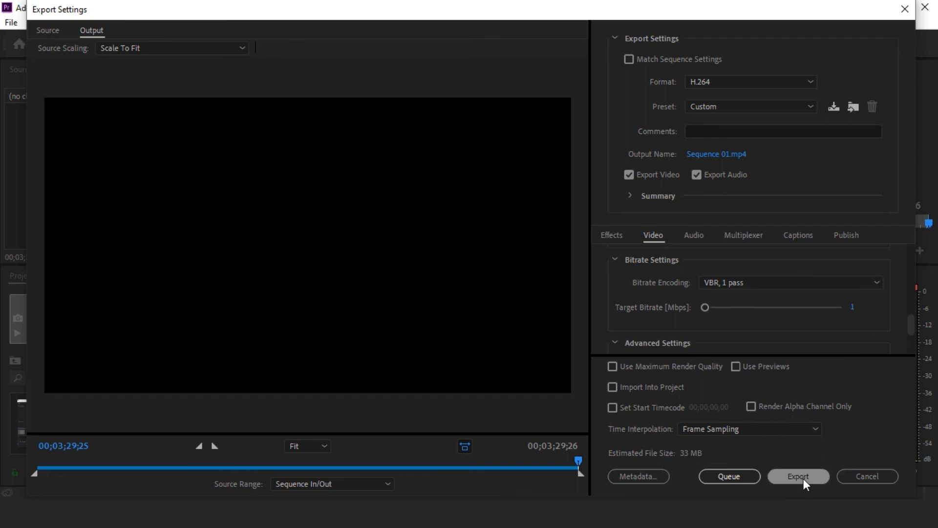
click(855, 477)
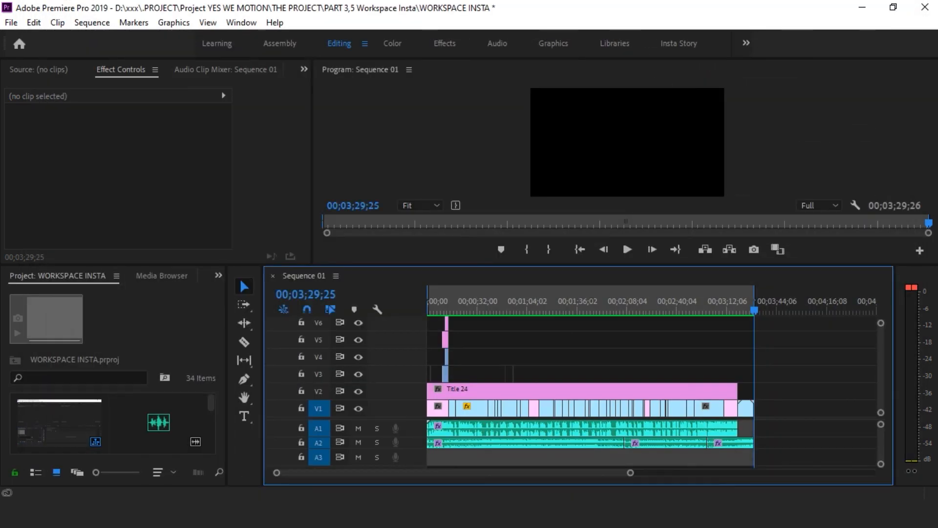